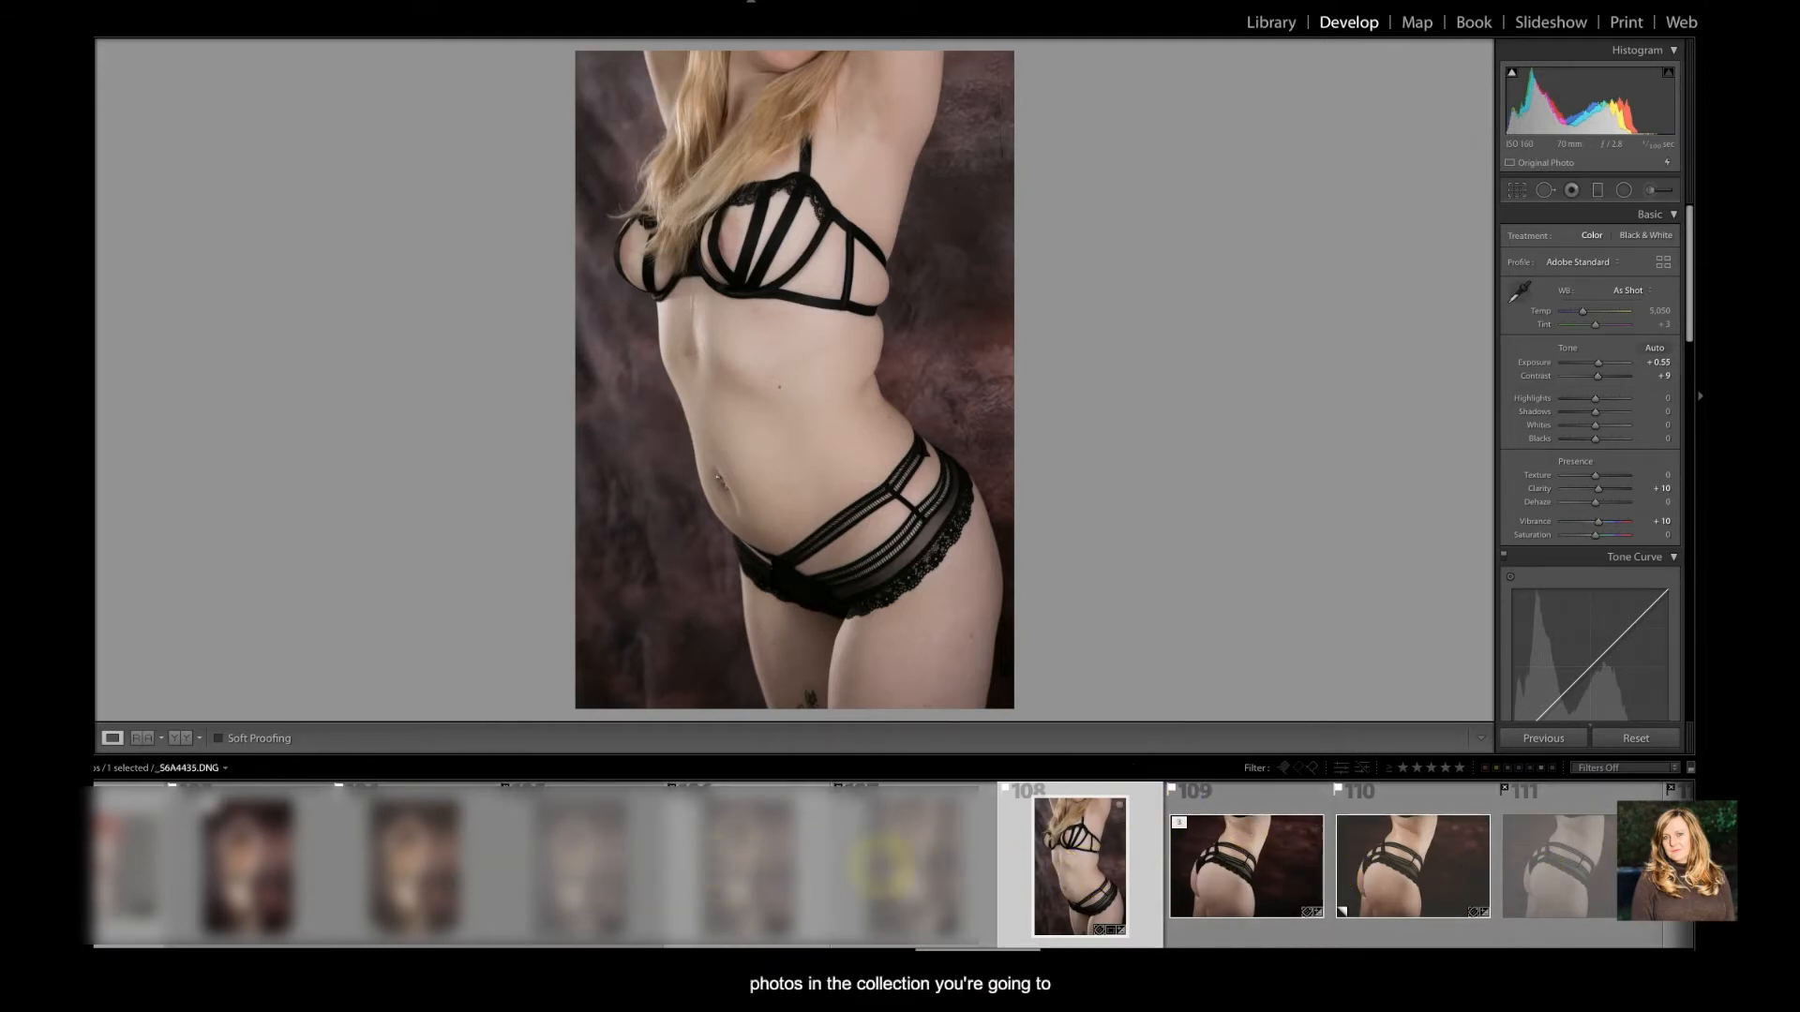
# Send the selected photo from Lightroom to Adobe Photoshop 2020 for editing
pyautogui.rightClick(1076, 872)
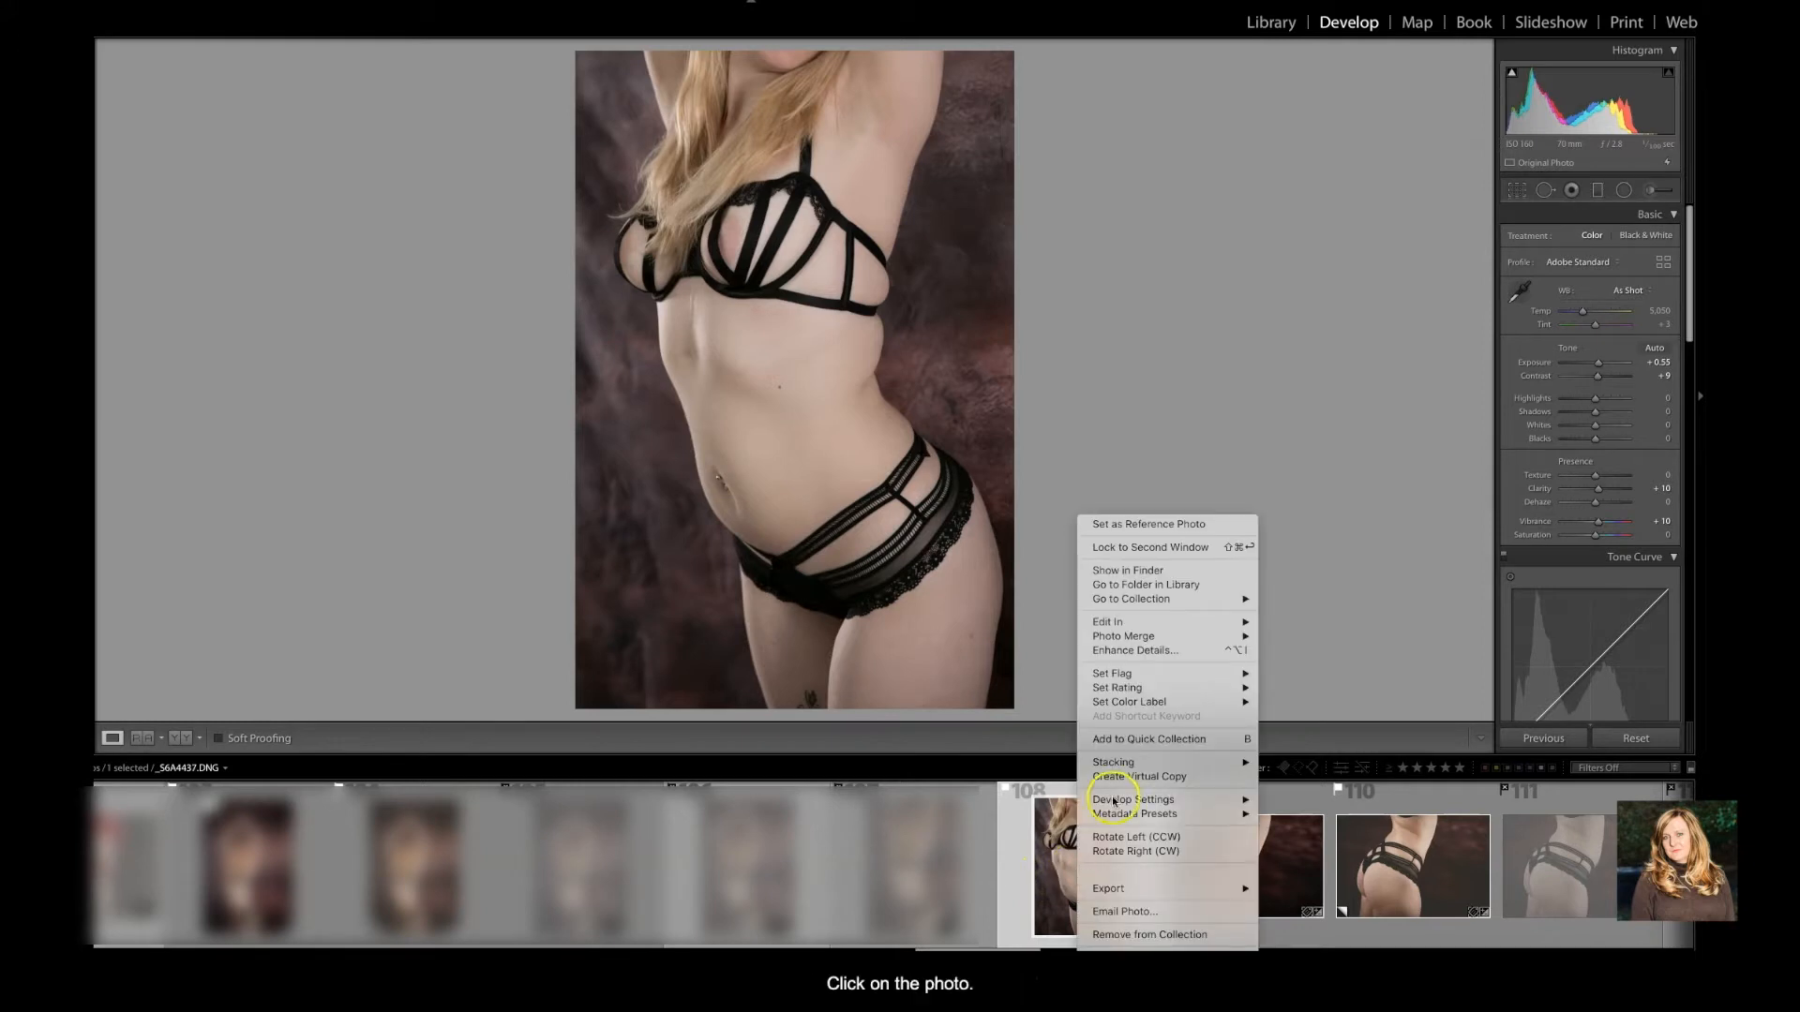
pyautogui.moveTo(1147, 622)
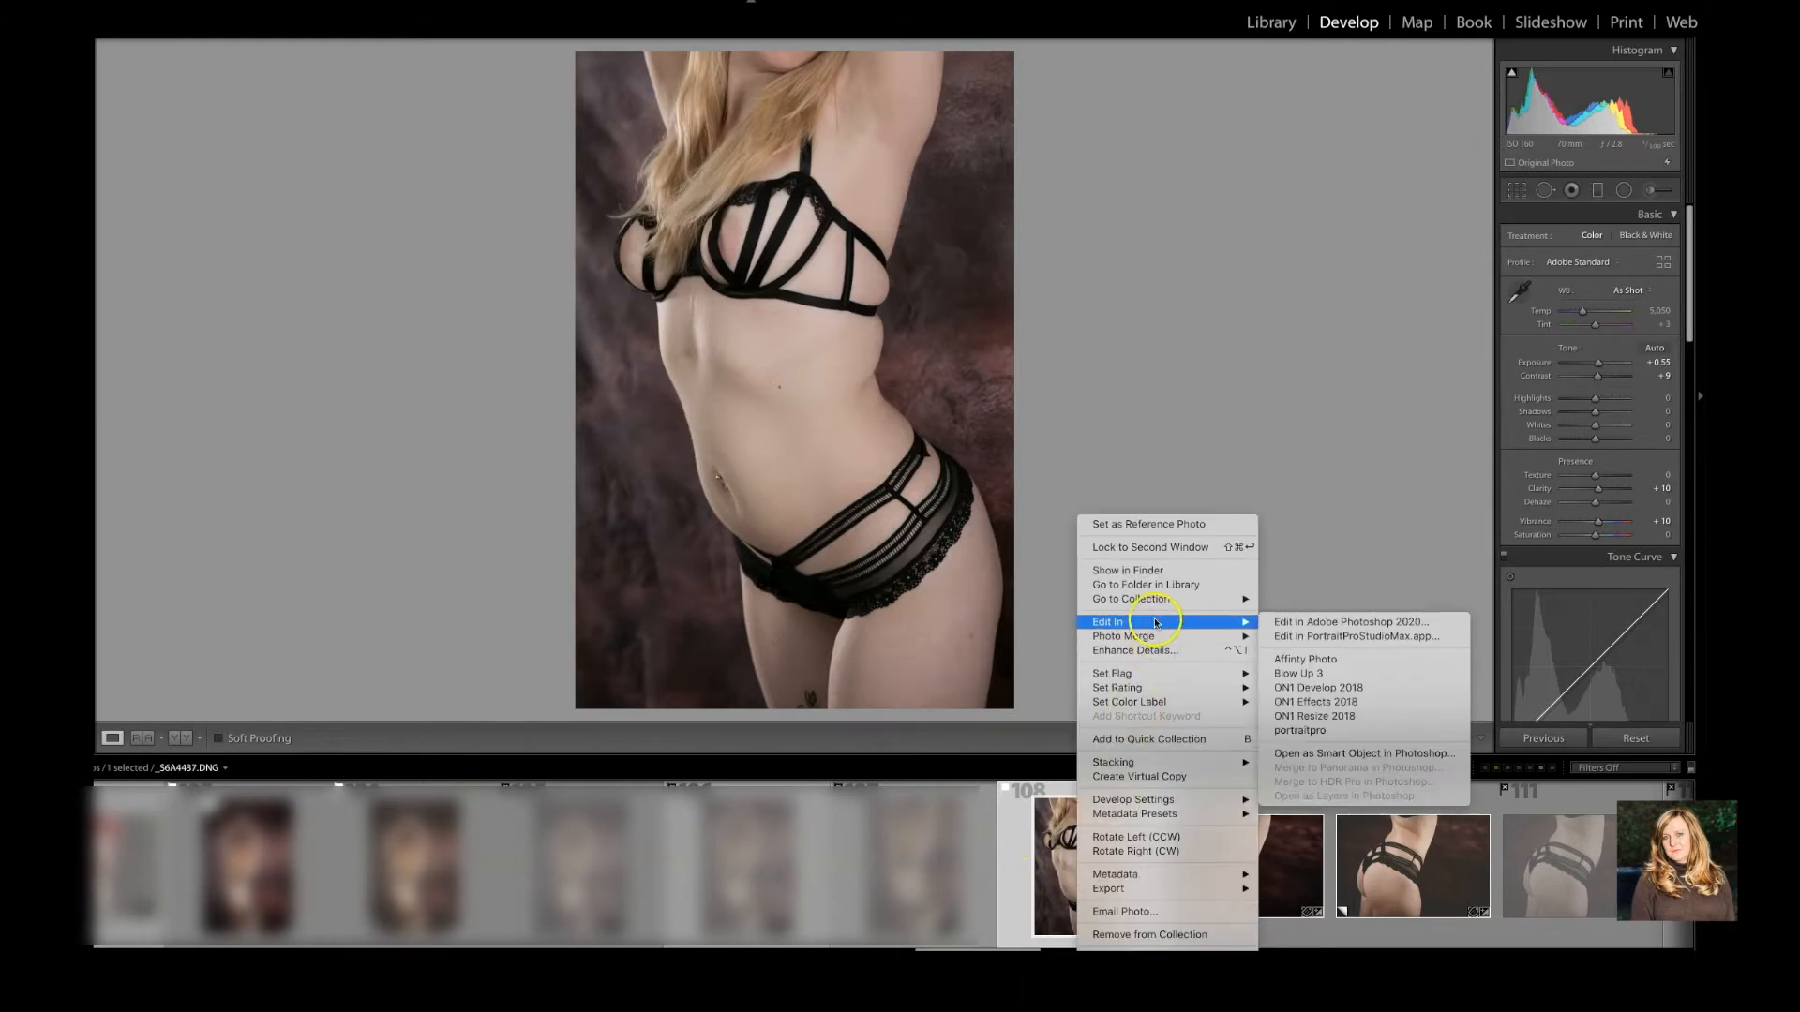
pyautogui.click(1294, 624)
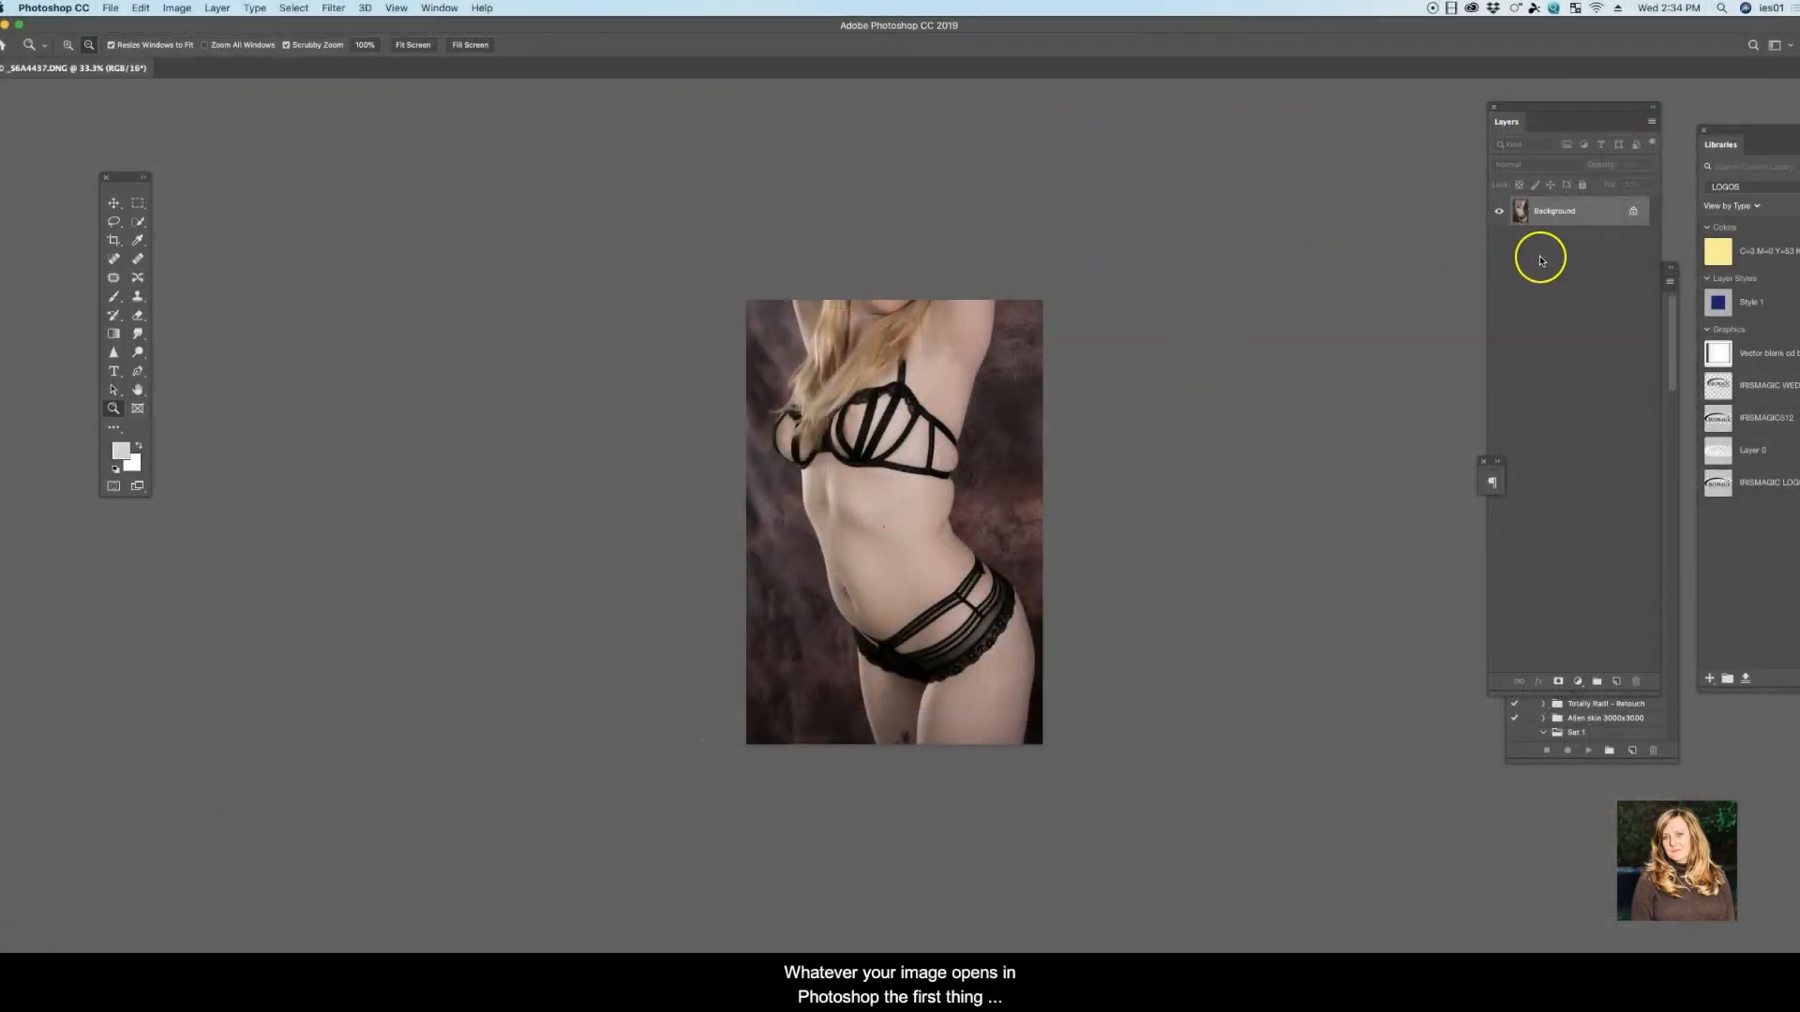
# Duplicate the Background layer, keeping the default name Background copy
pyautogui.rightClick(1553, 199)
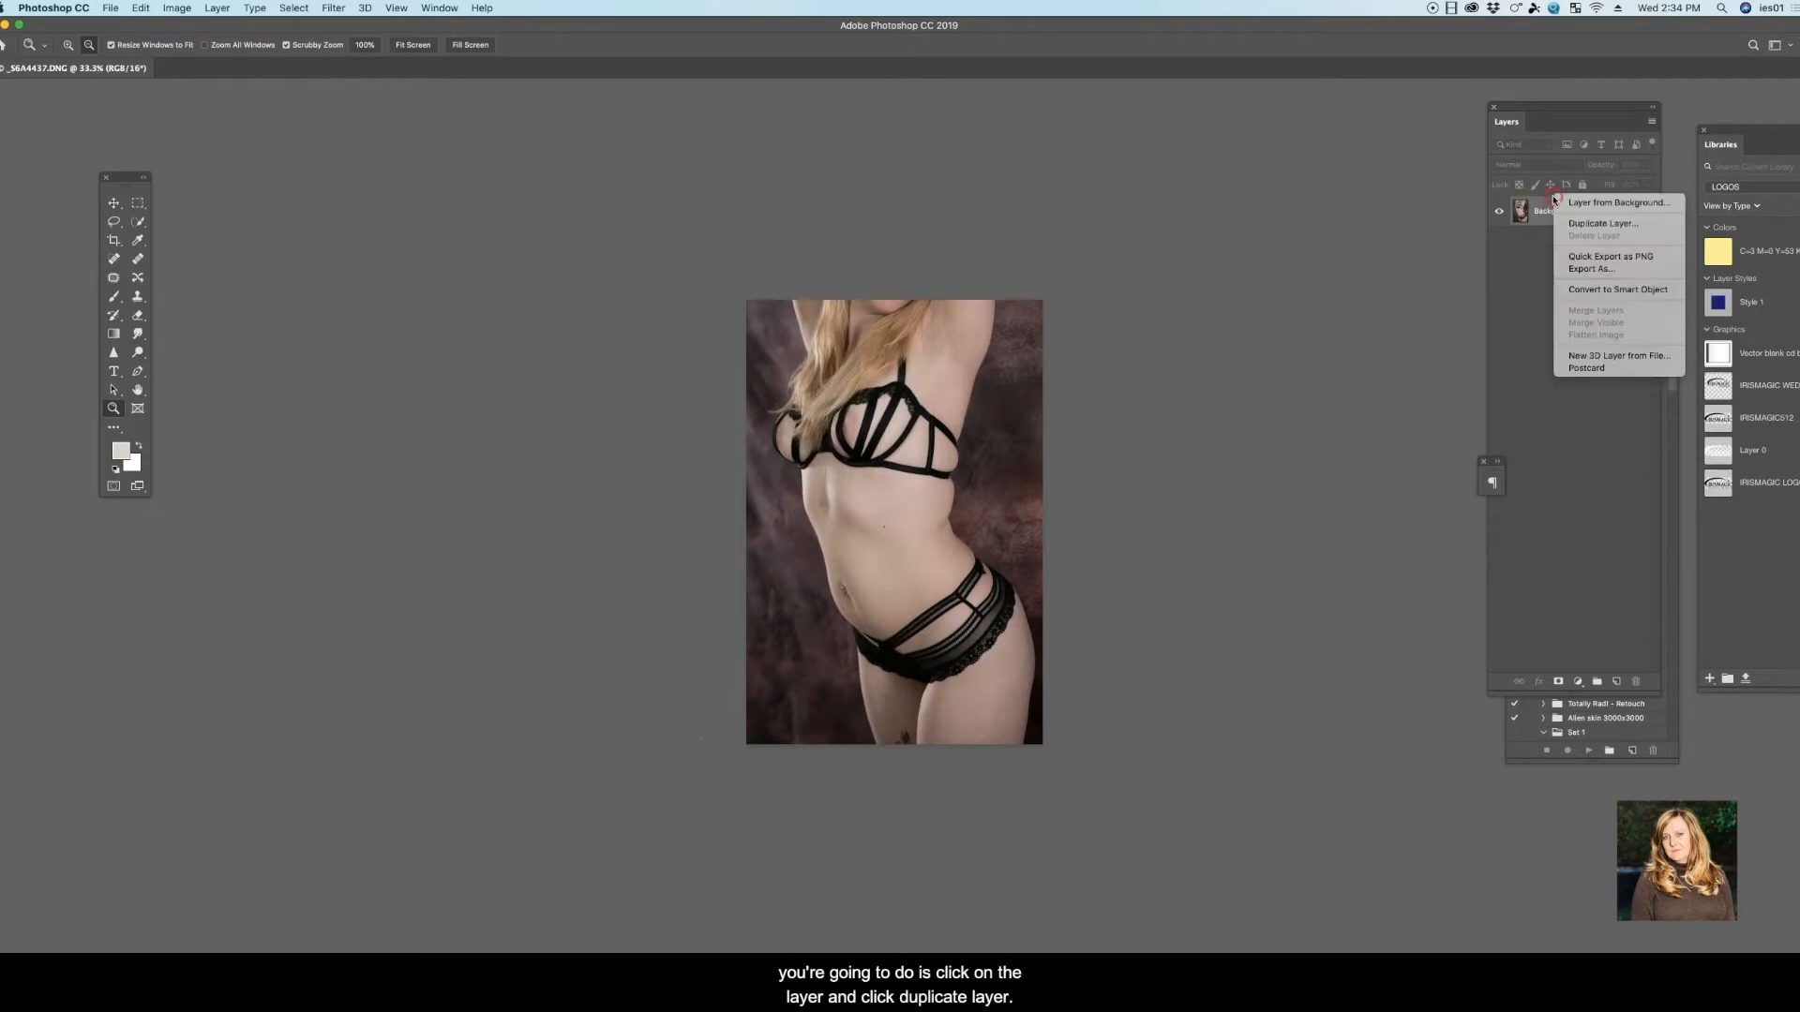
pyautogui.click(1596, 226)
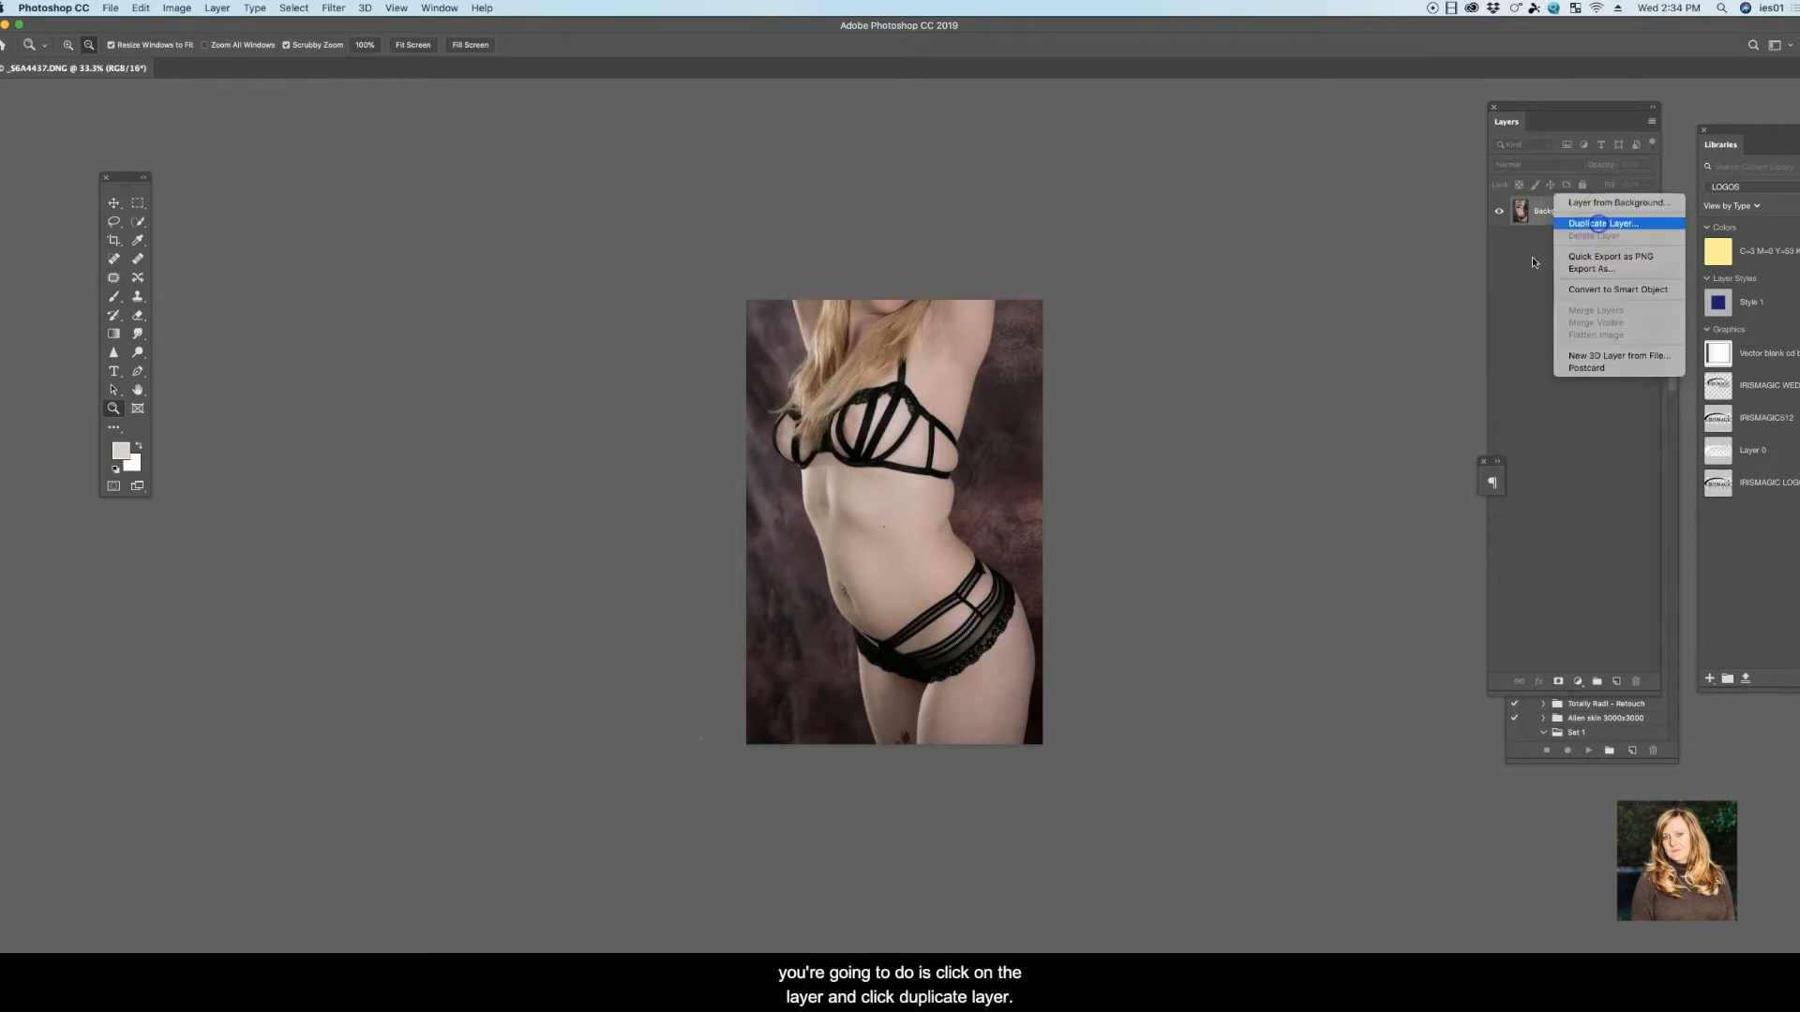
pyautogui.click(1027, 427)
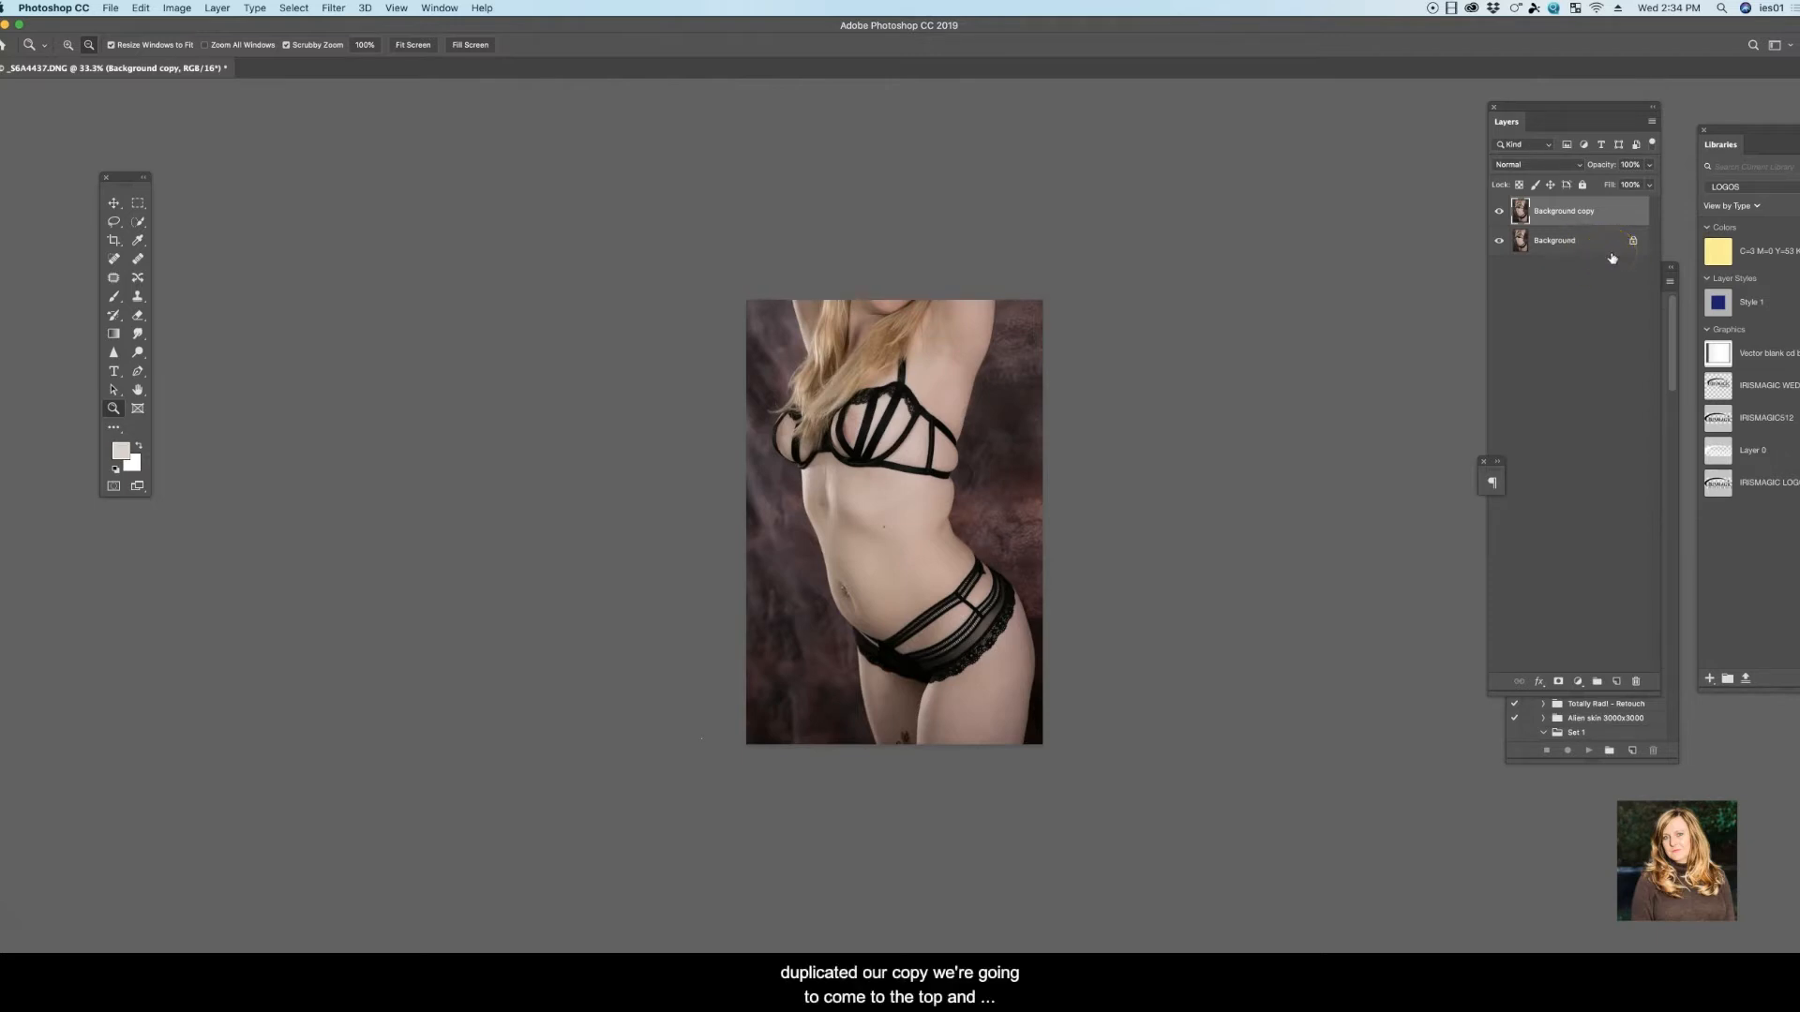
# Open the Liquify filter on the Background copy layer and reduce the brush size to 664
pyautogui.click(332, 9)
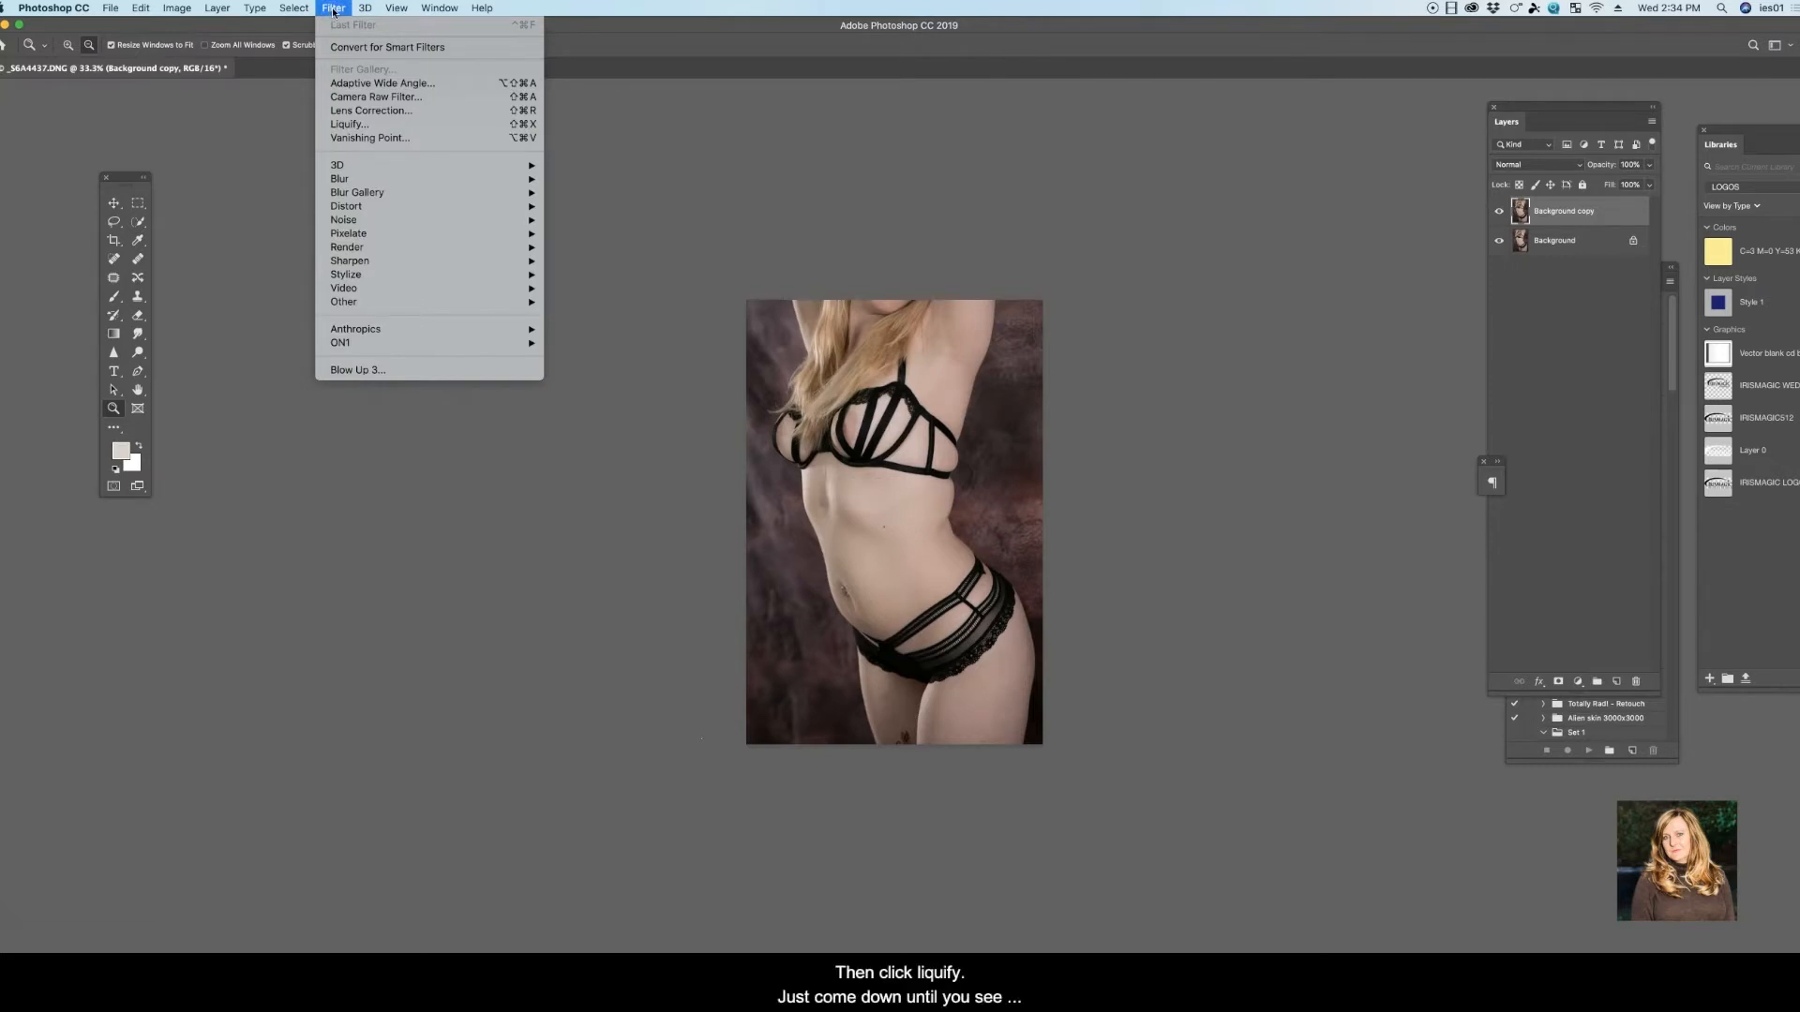
pyautogui.click(352, 127)
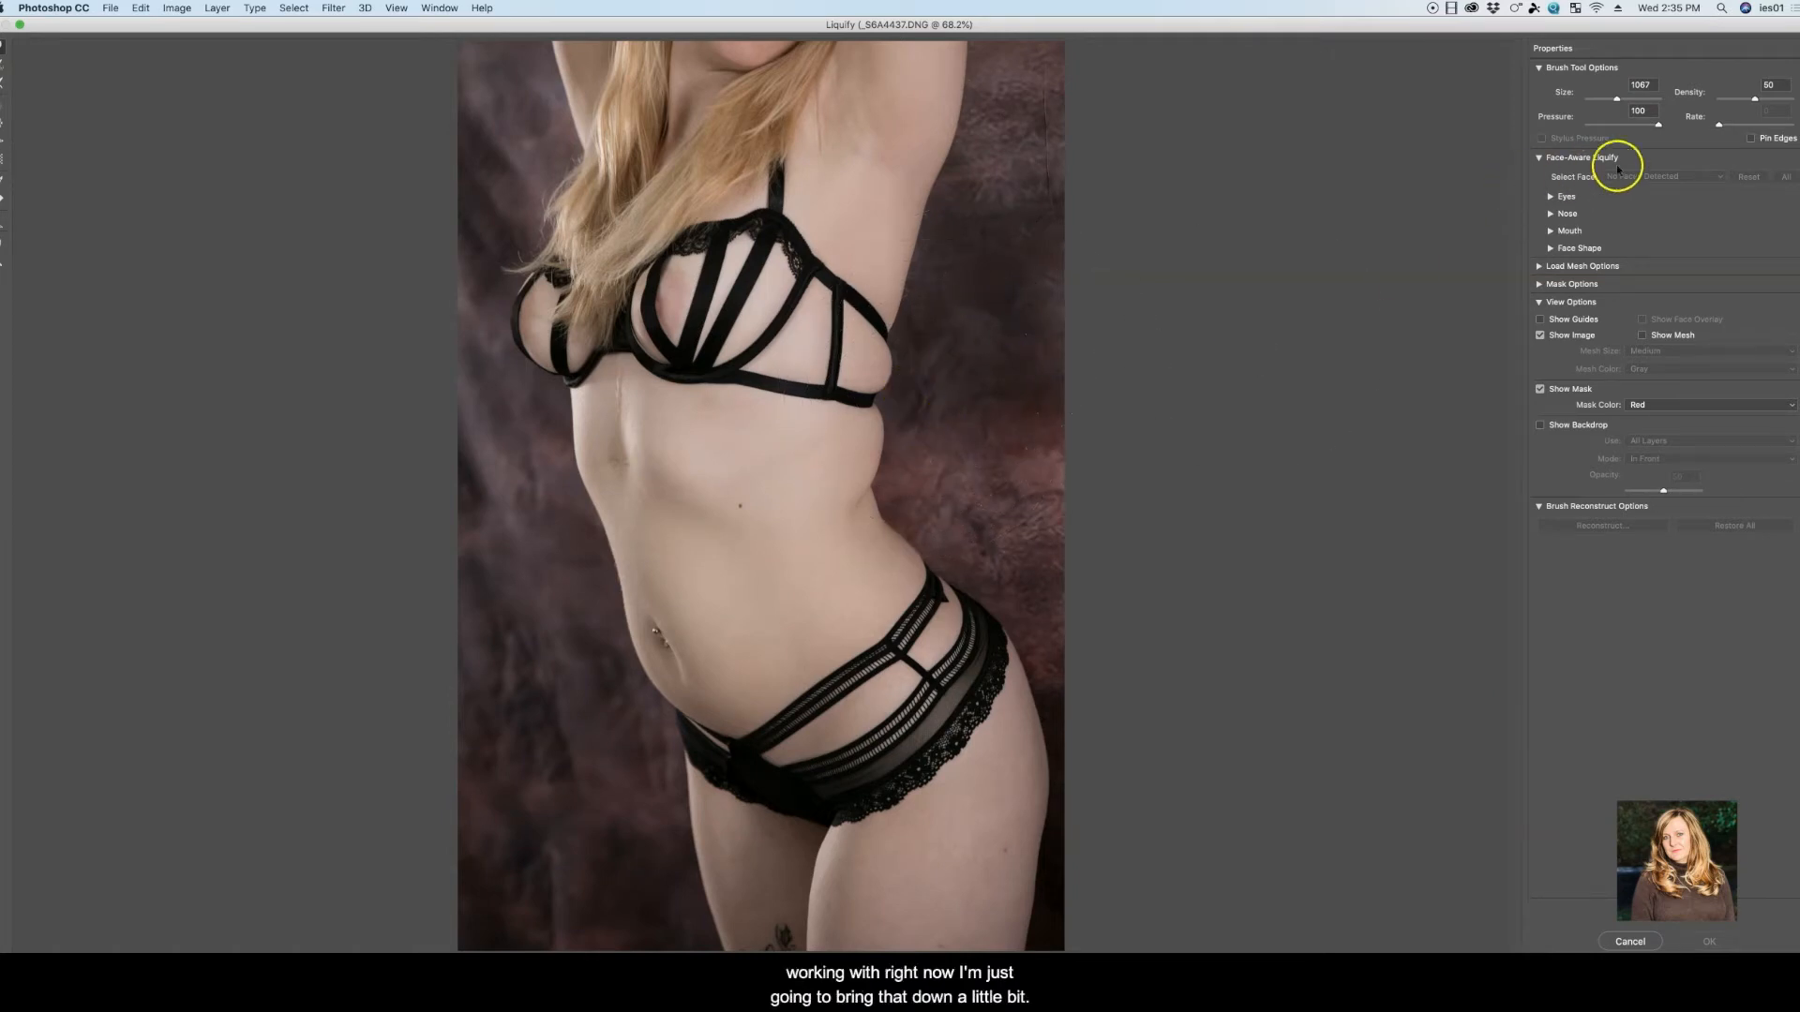
pyautogui.moveTo(1617, 97); pyautogui.dragTo(1613, 99)
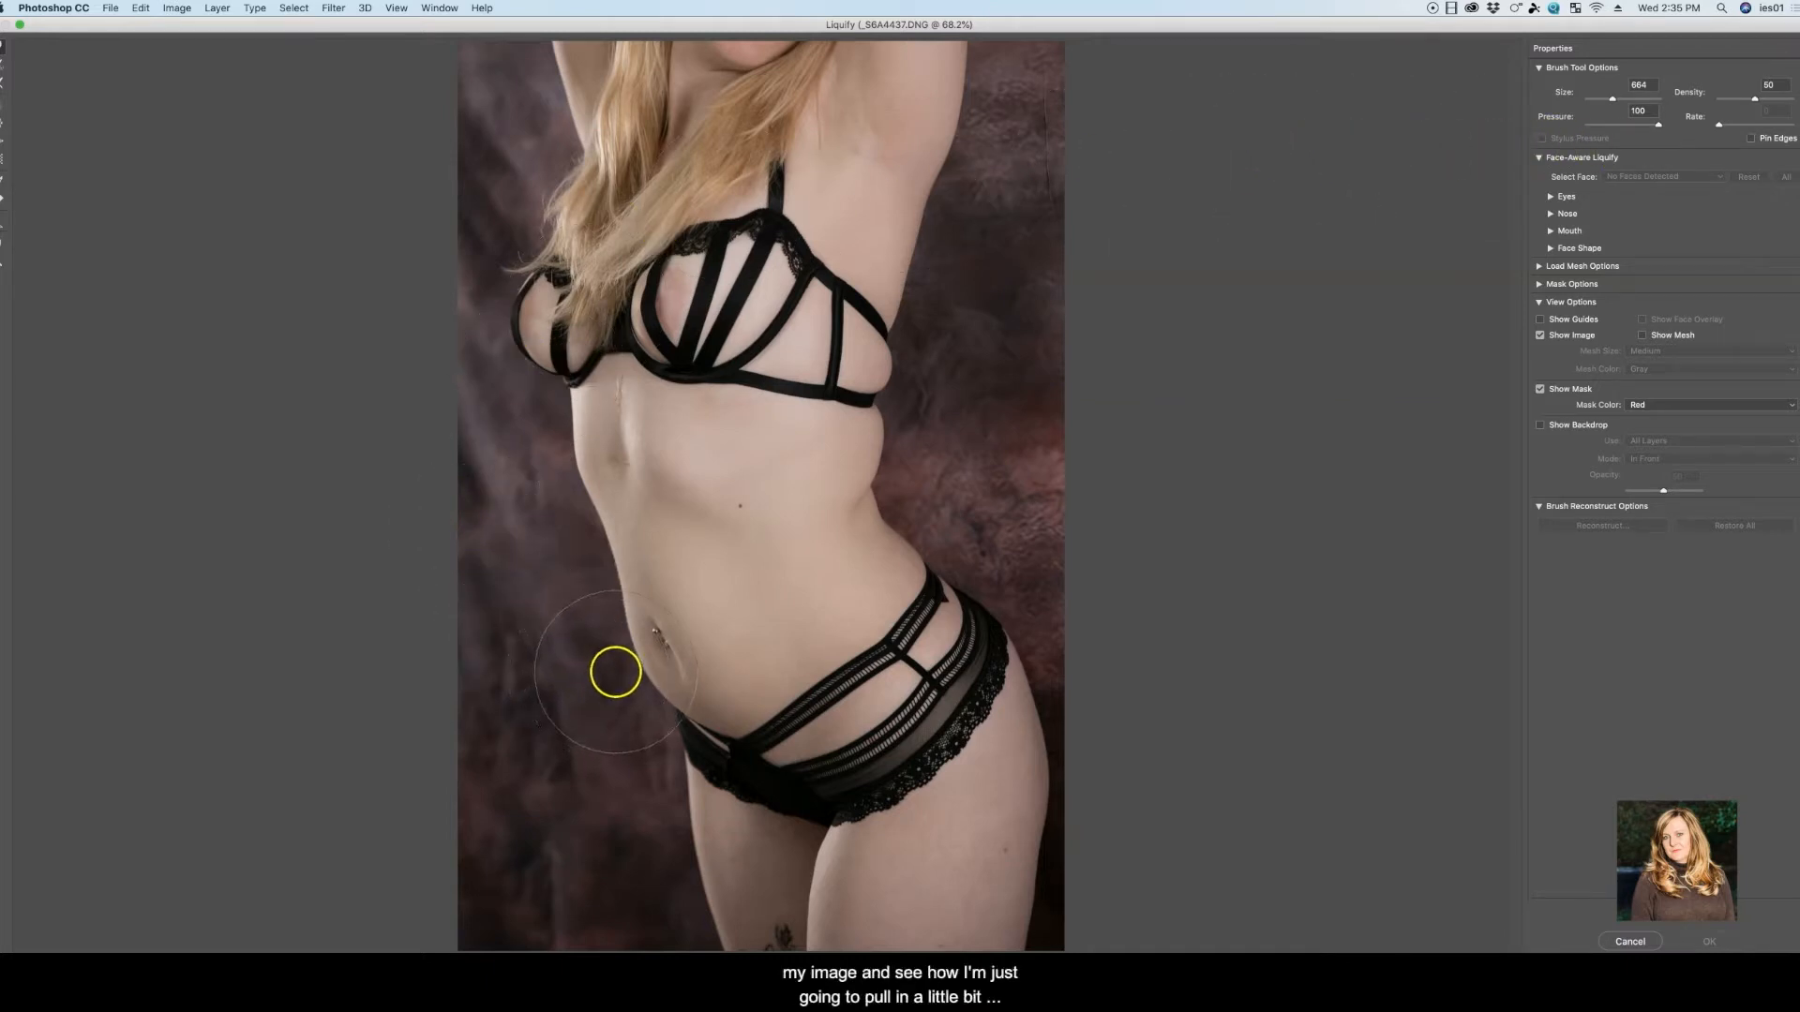
# Try warping the front edge of the stomach inward with the 664 brush, and restore all Liquify changes
pyautogui.moveTo(615, 672); pyautogui.dragTo(634, 699)
pyautogui.moveTo(609, 639); pyautogui.dragTo(614, 600)
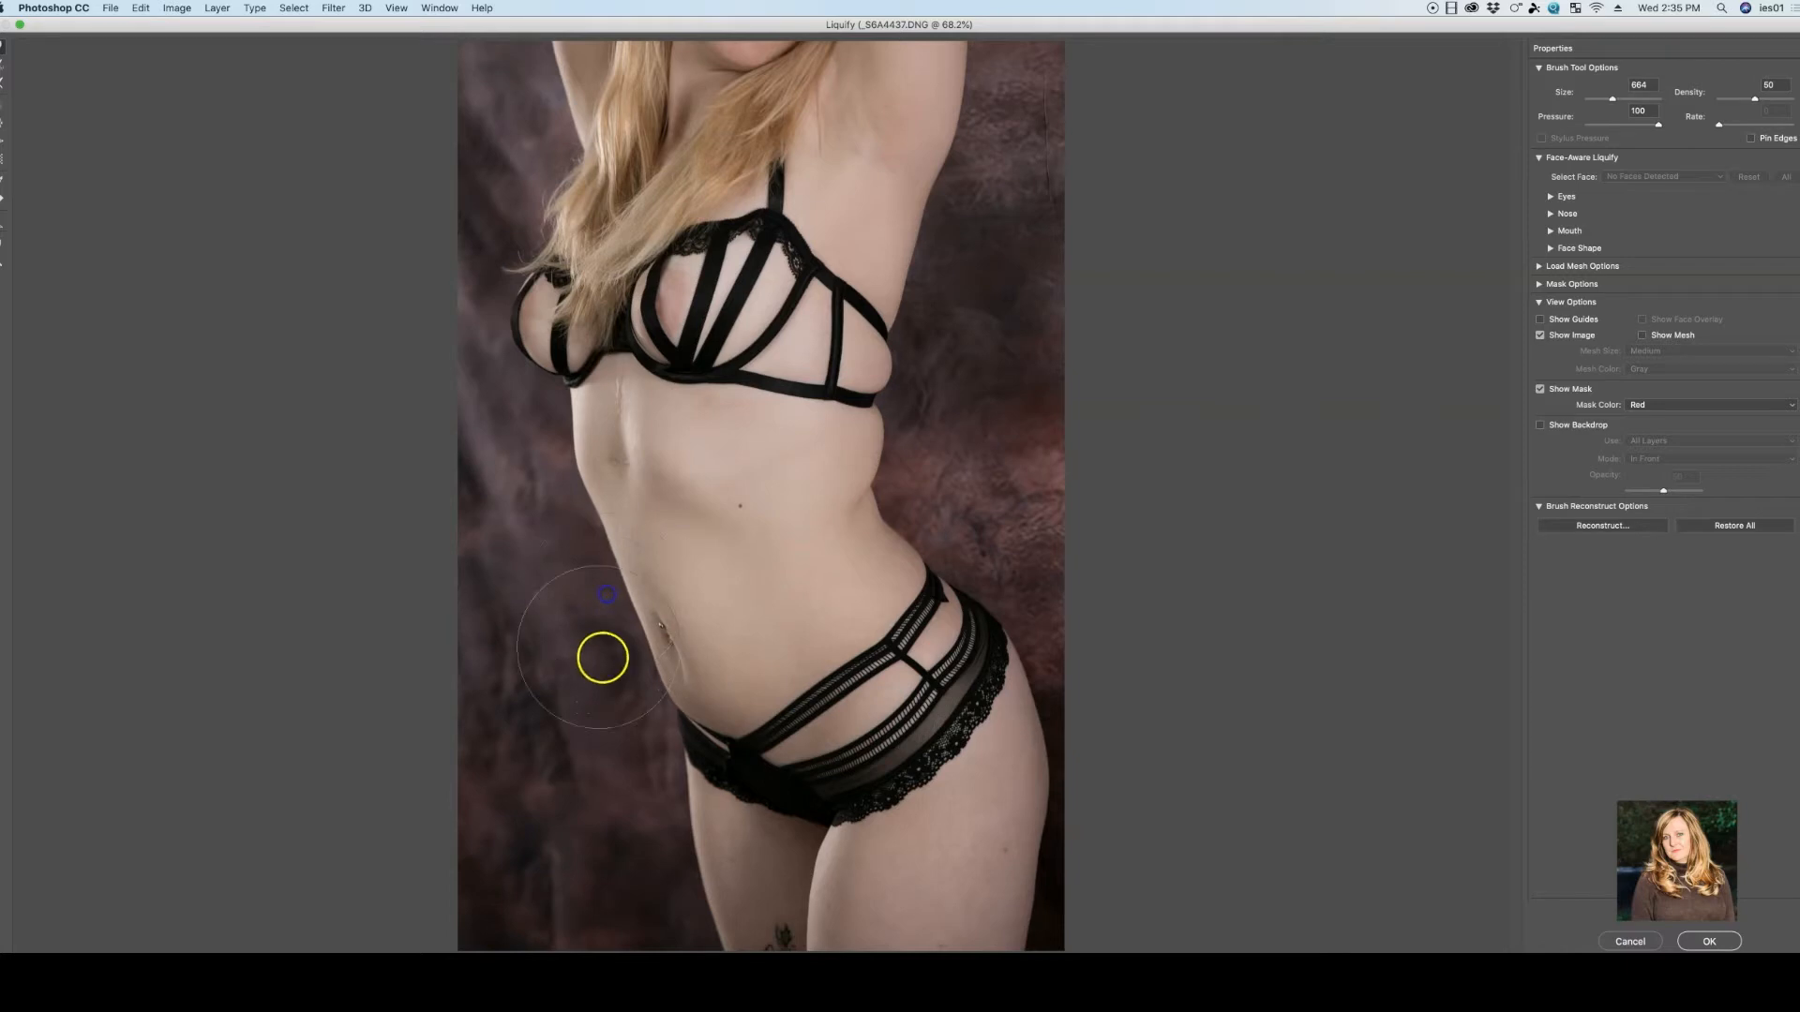
pyautogui.moveTo(618, 683); pyautogui.dragTo(639, 712)
pyautogui.moveTo(614, 605); pyautogui.dragTo(613, 599)
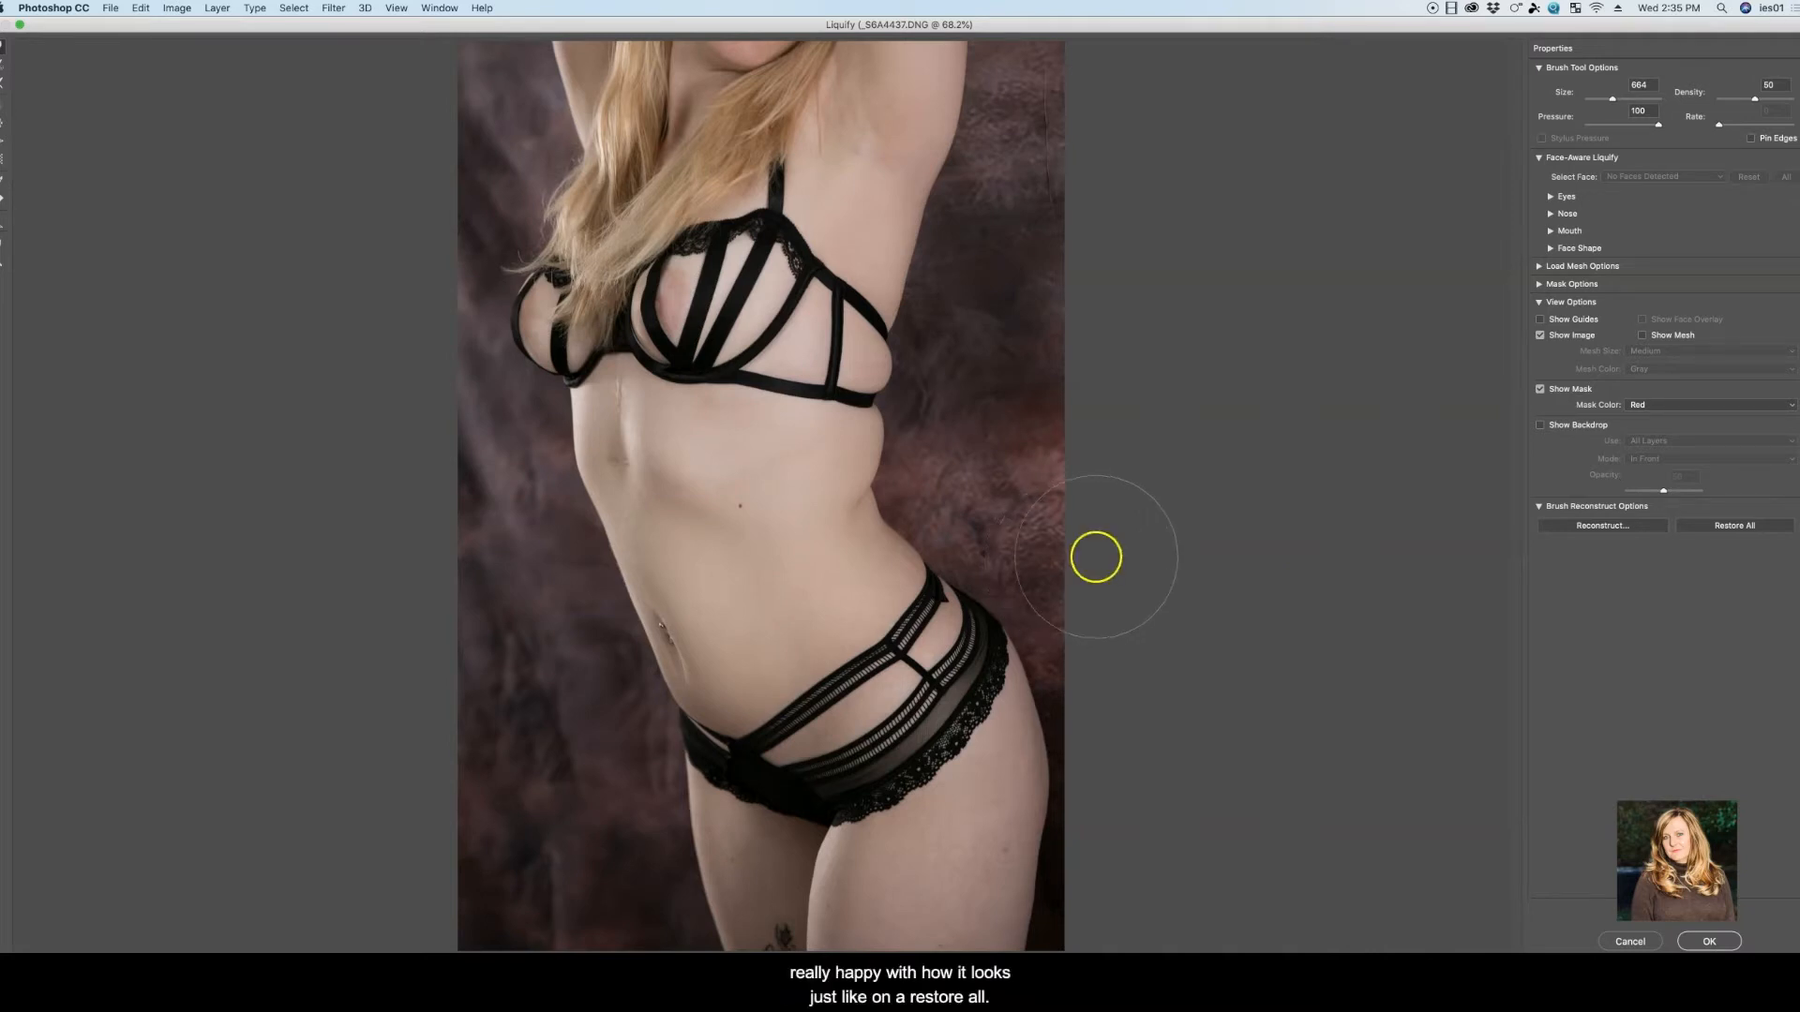
pyautogui.click(1759, 526)
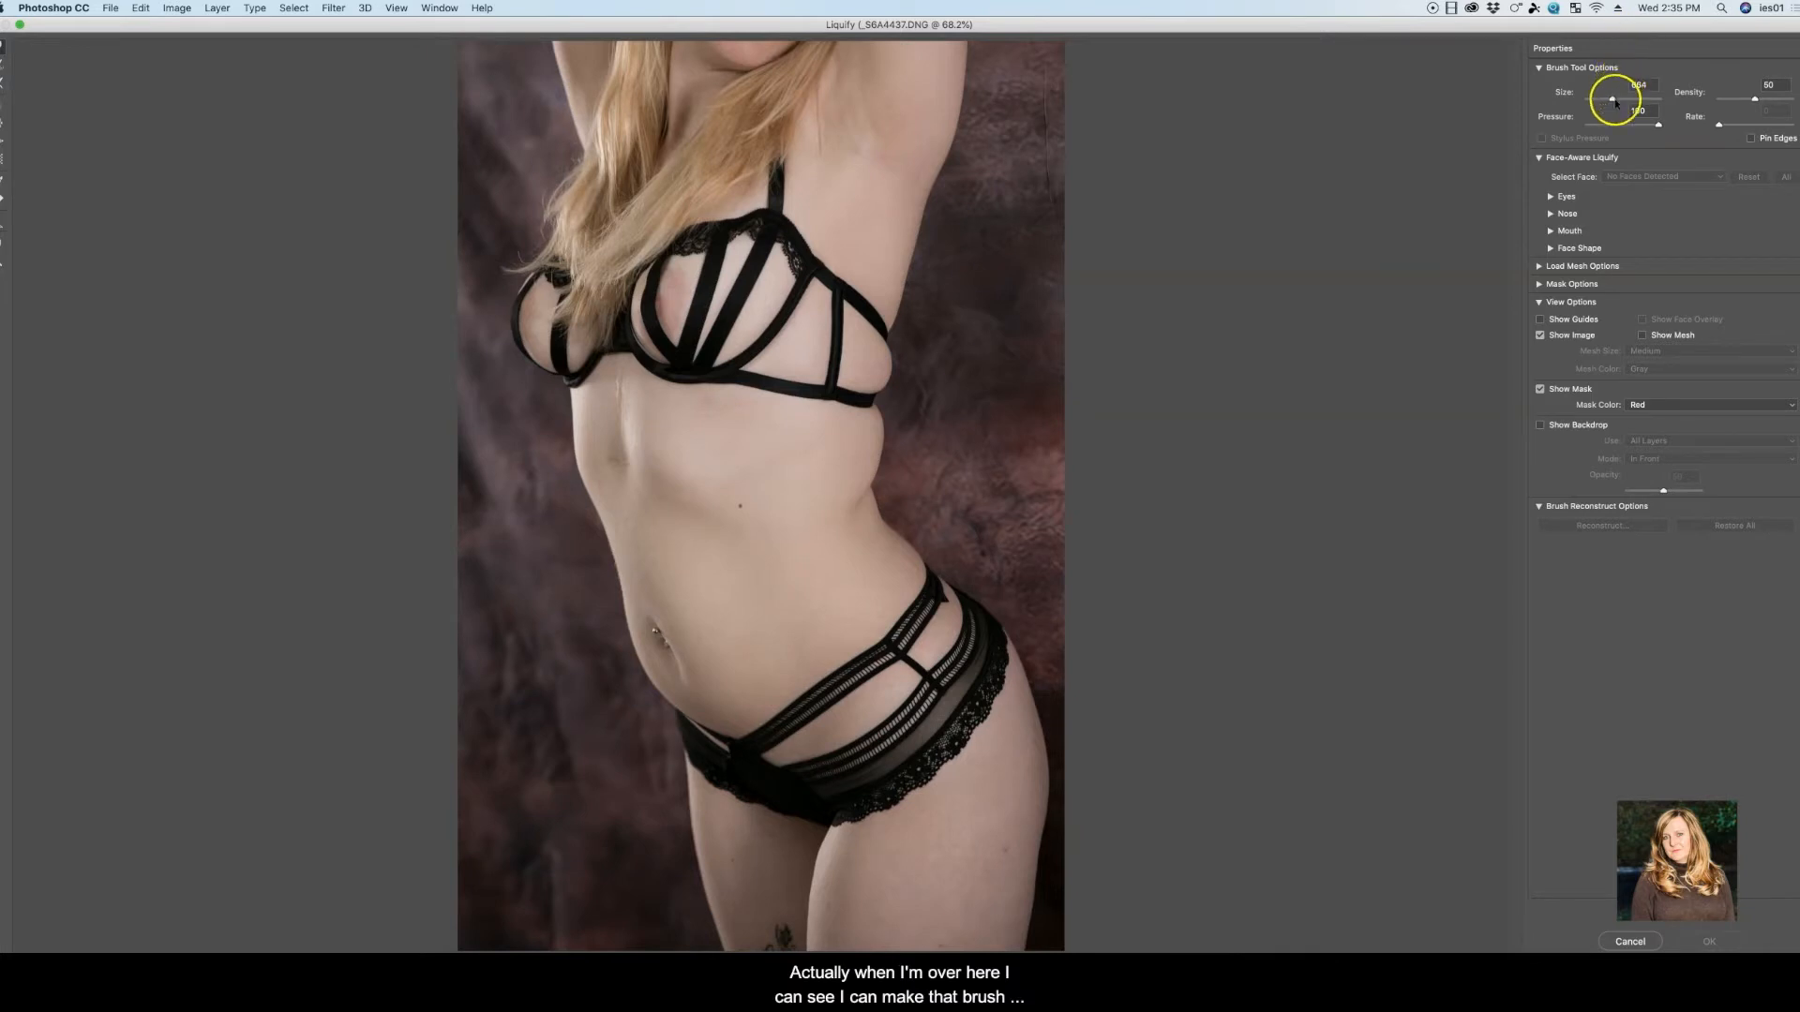
# Warp the front edge of the stomach and lower ribcage inward using a brush size of 1230
pyautogui.moveTo(1614, 99); pyautogui.dragTo(1621, 100)
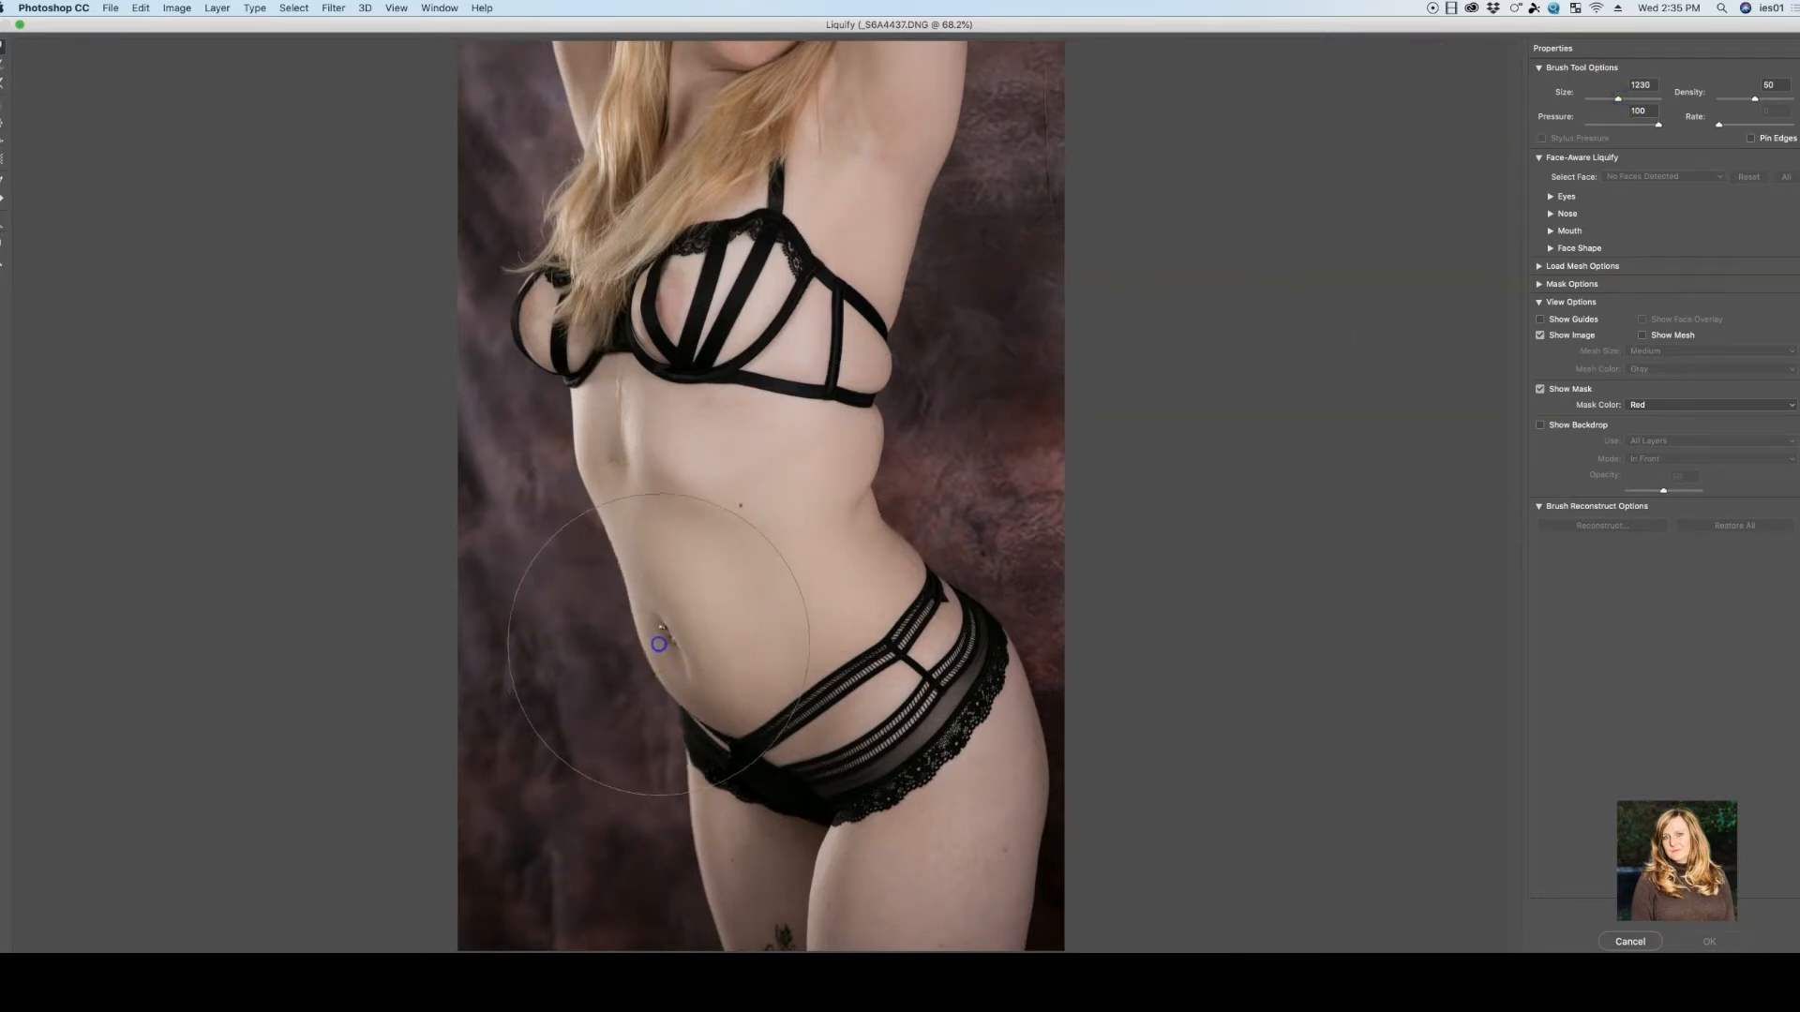
pyautogui.moveTo(659, 644)
pyautogui.mouseDown()
pyautogui.moveTo(573, 712)
pyautogui.moveTo(654, 696)
pyautogui.moveTo(622, 674)
pyautogui.moveTo(484, 709)
pyautogui.moveTo(454, 674)
pyautogui.moveTo(453, 710)
pyautogui.moveTo(650, 641)
pyautogui.mouseUp()
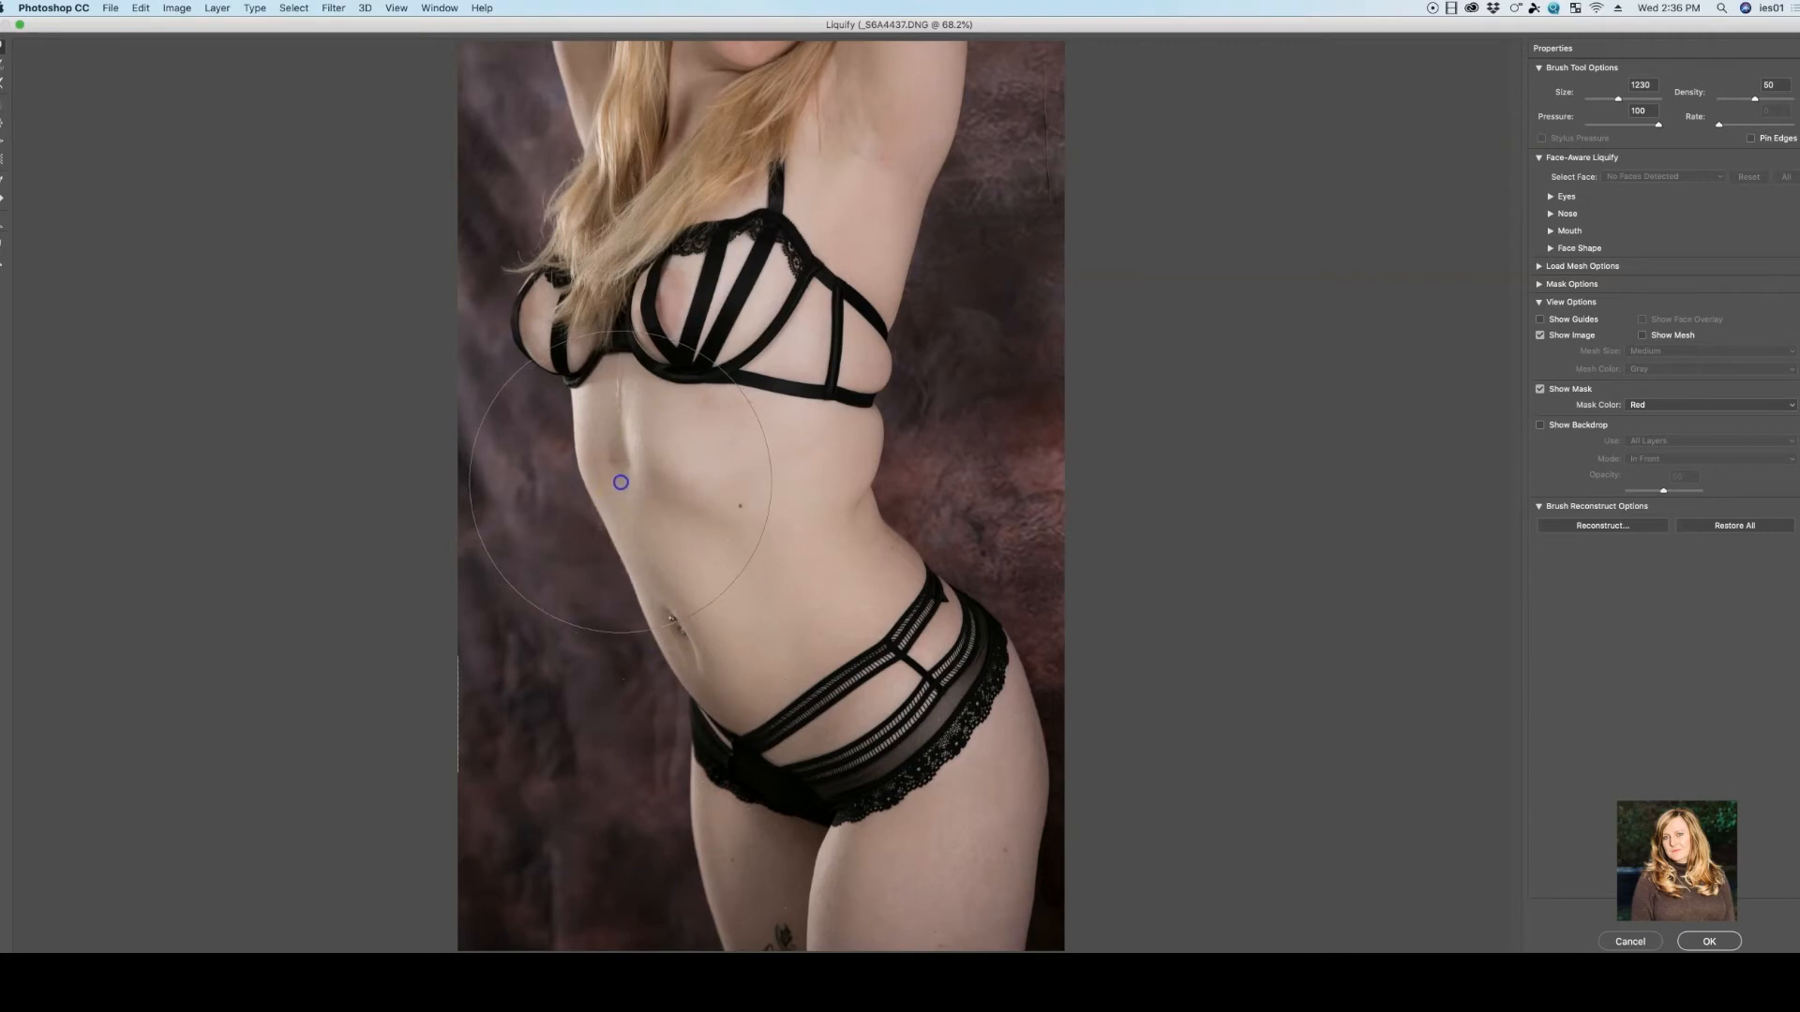
pyautogui.moveTo(621, 482); pyautogui.dragTo(629, 481)
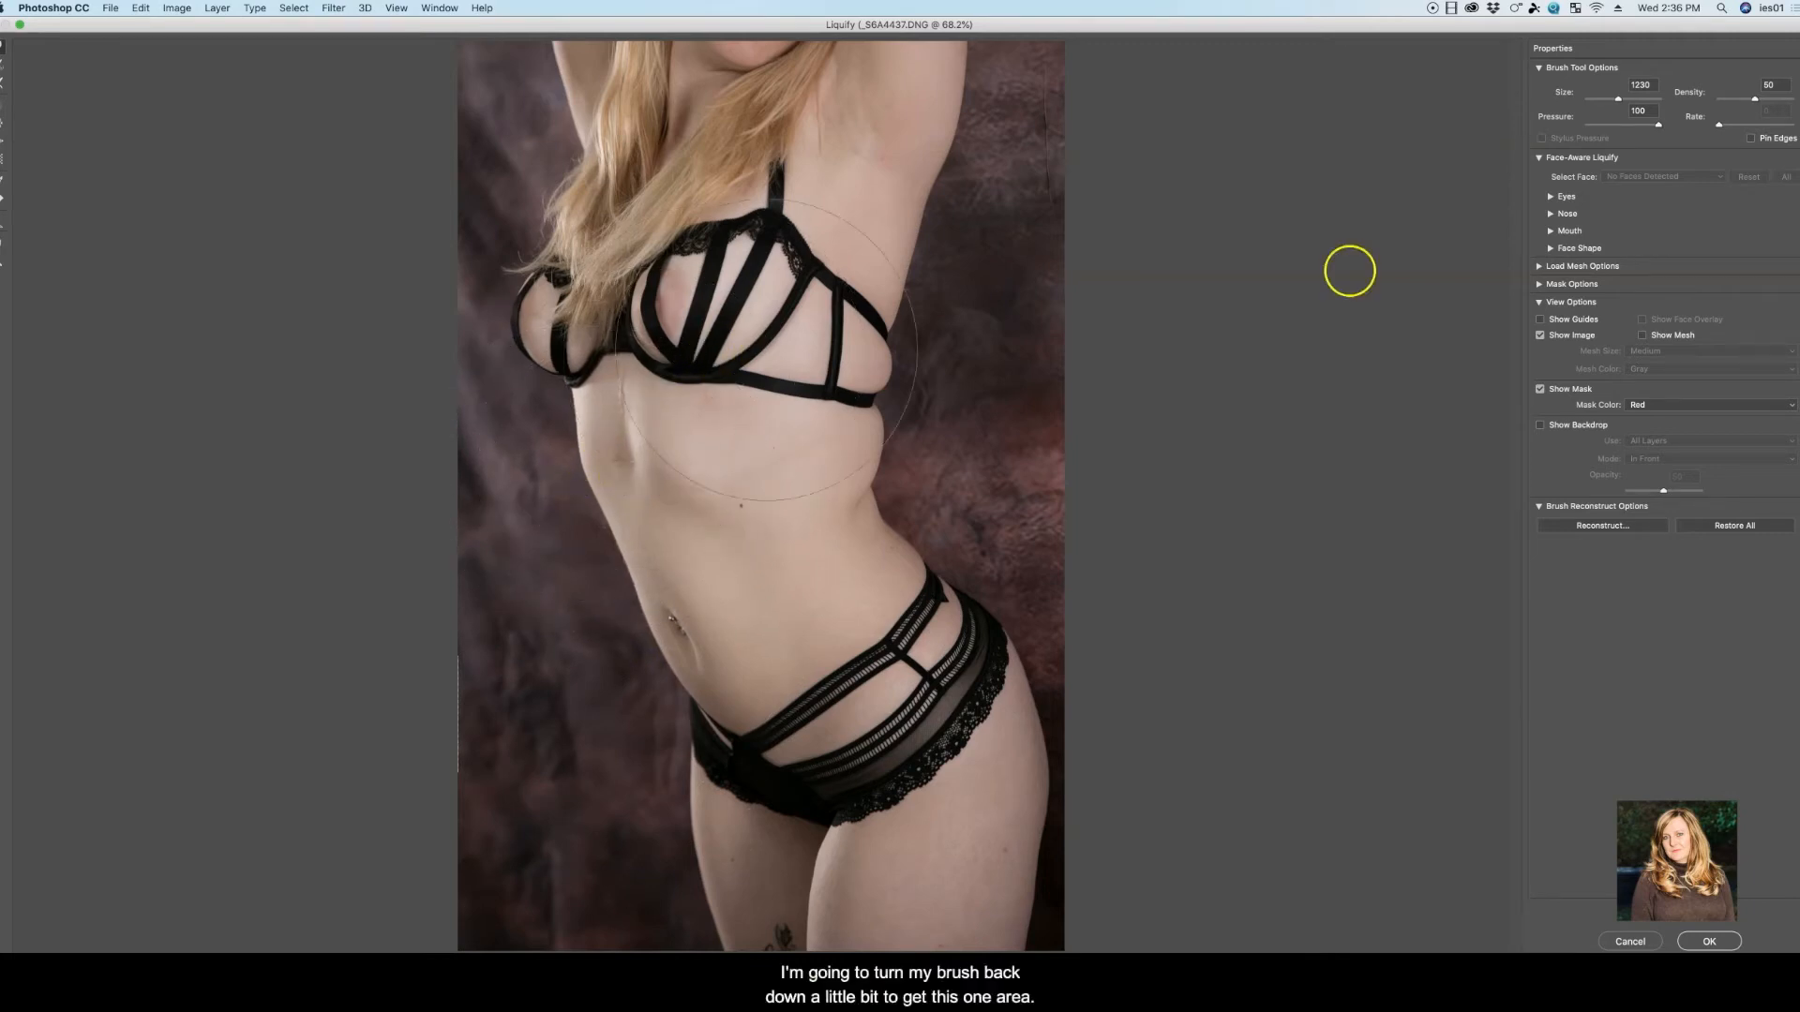
# Refine the ribcage edge below the bust with a 722 brush, and the front of the stomach with a 1067 brush
pyautogui.moveTo(1619, 98); pyautogui.dragTo(1613, 99)
pyautogui.moveTo(590, 469); pyautogui.dragTo(585, 459)
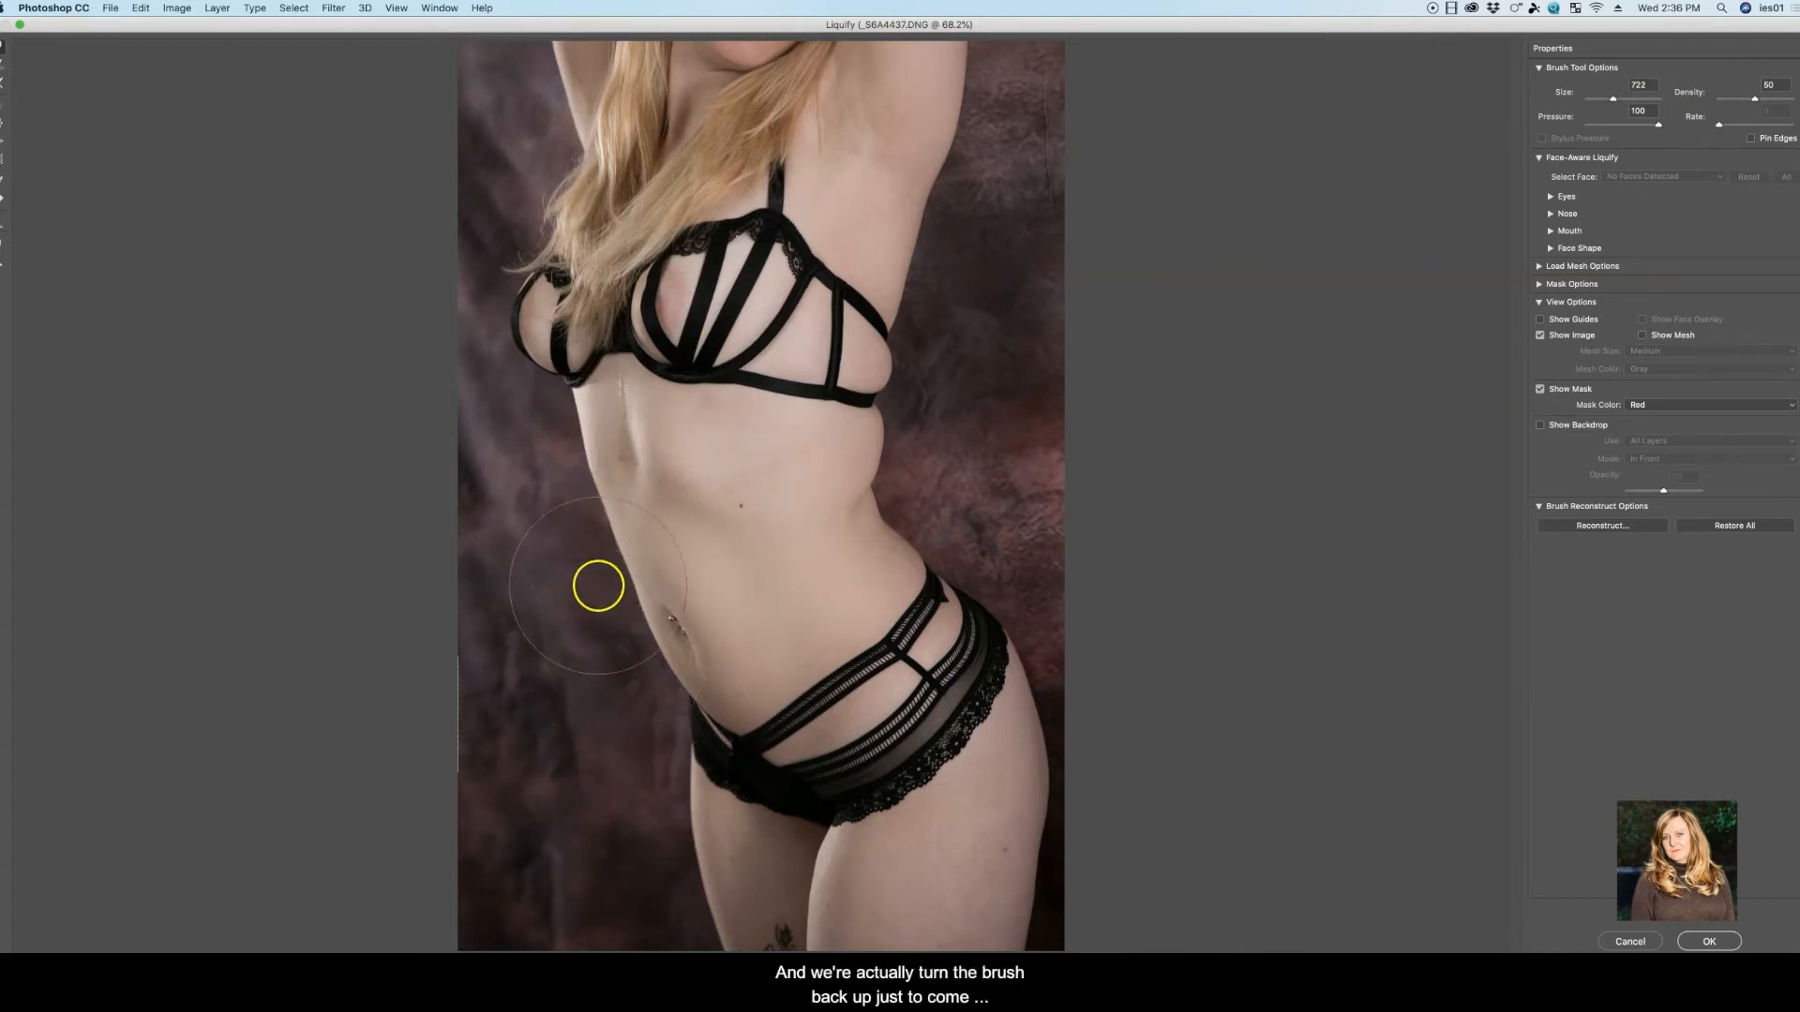
pyautogui.moveTo(1613, 98); pyautogui.dragTo(1618, 98)
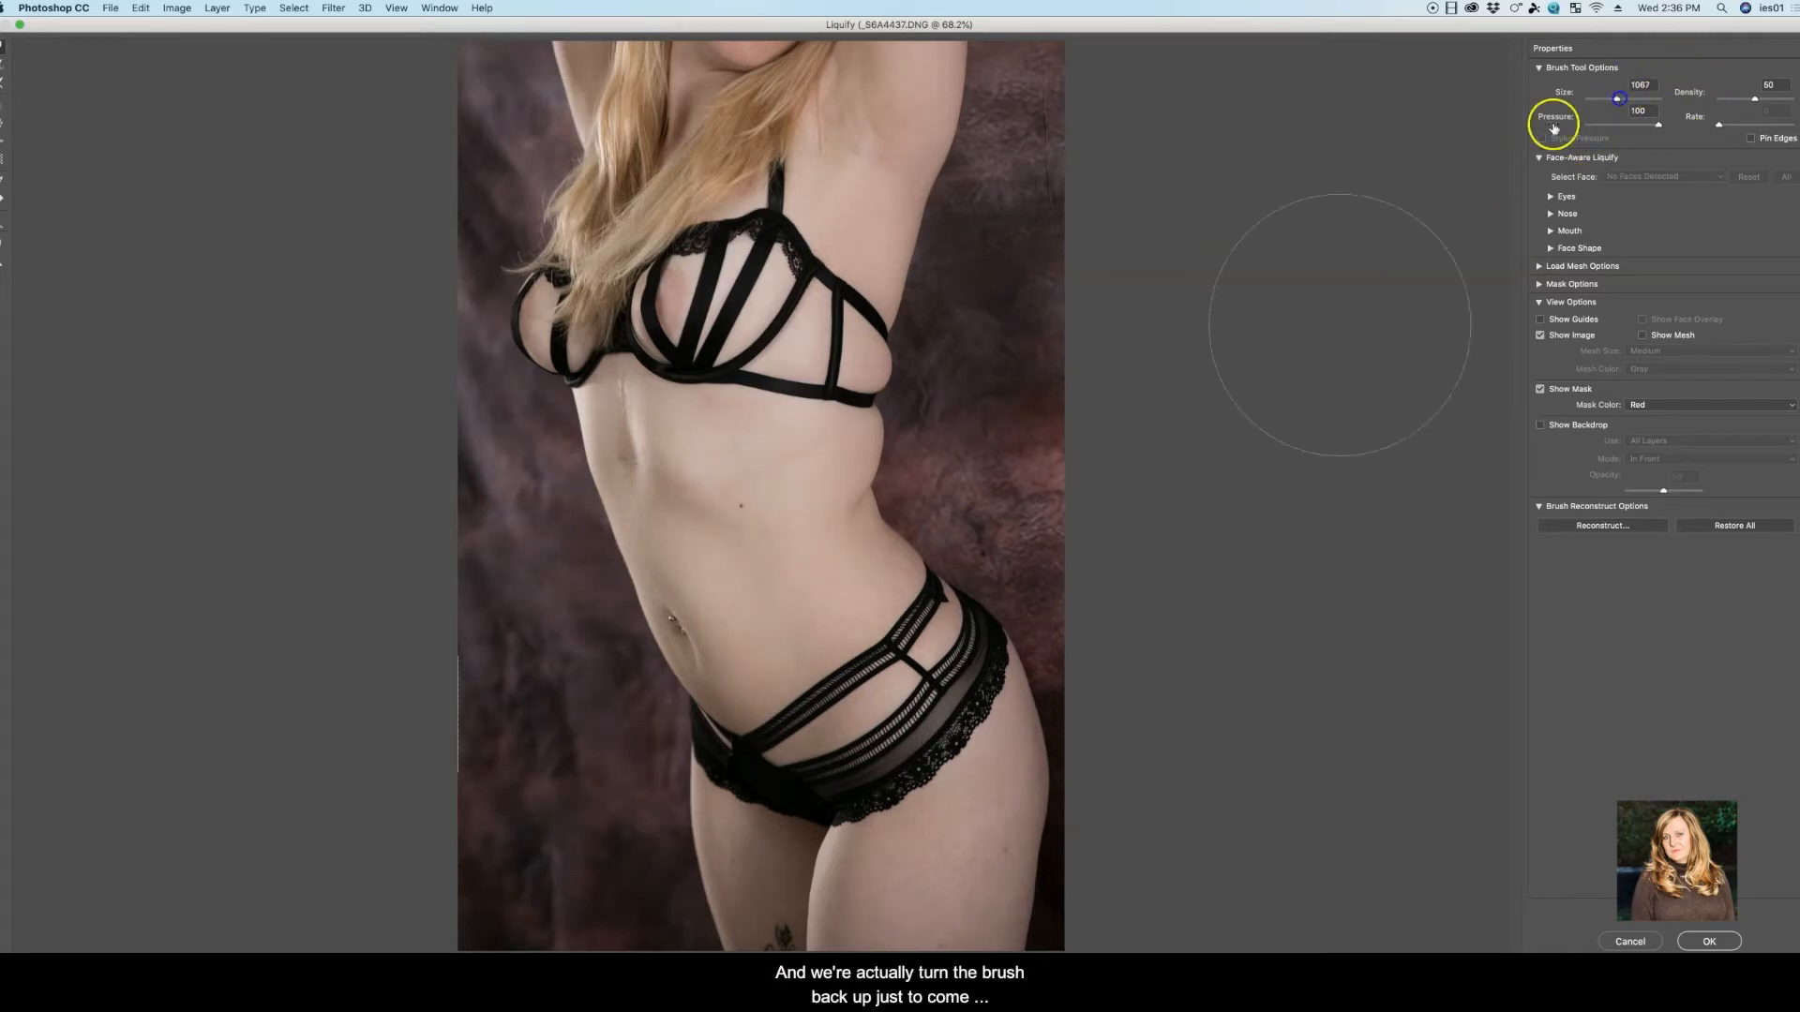
pyautogui.moveTo(668, 661); pyautogui.dragTo(623, 632)
pyautogui.moveTo(590, 487); pyautogui.dragTo(596, 484)
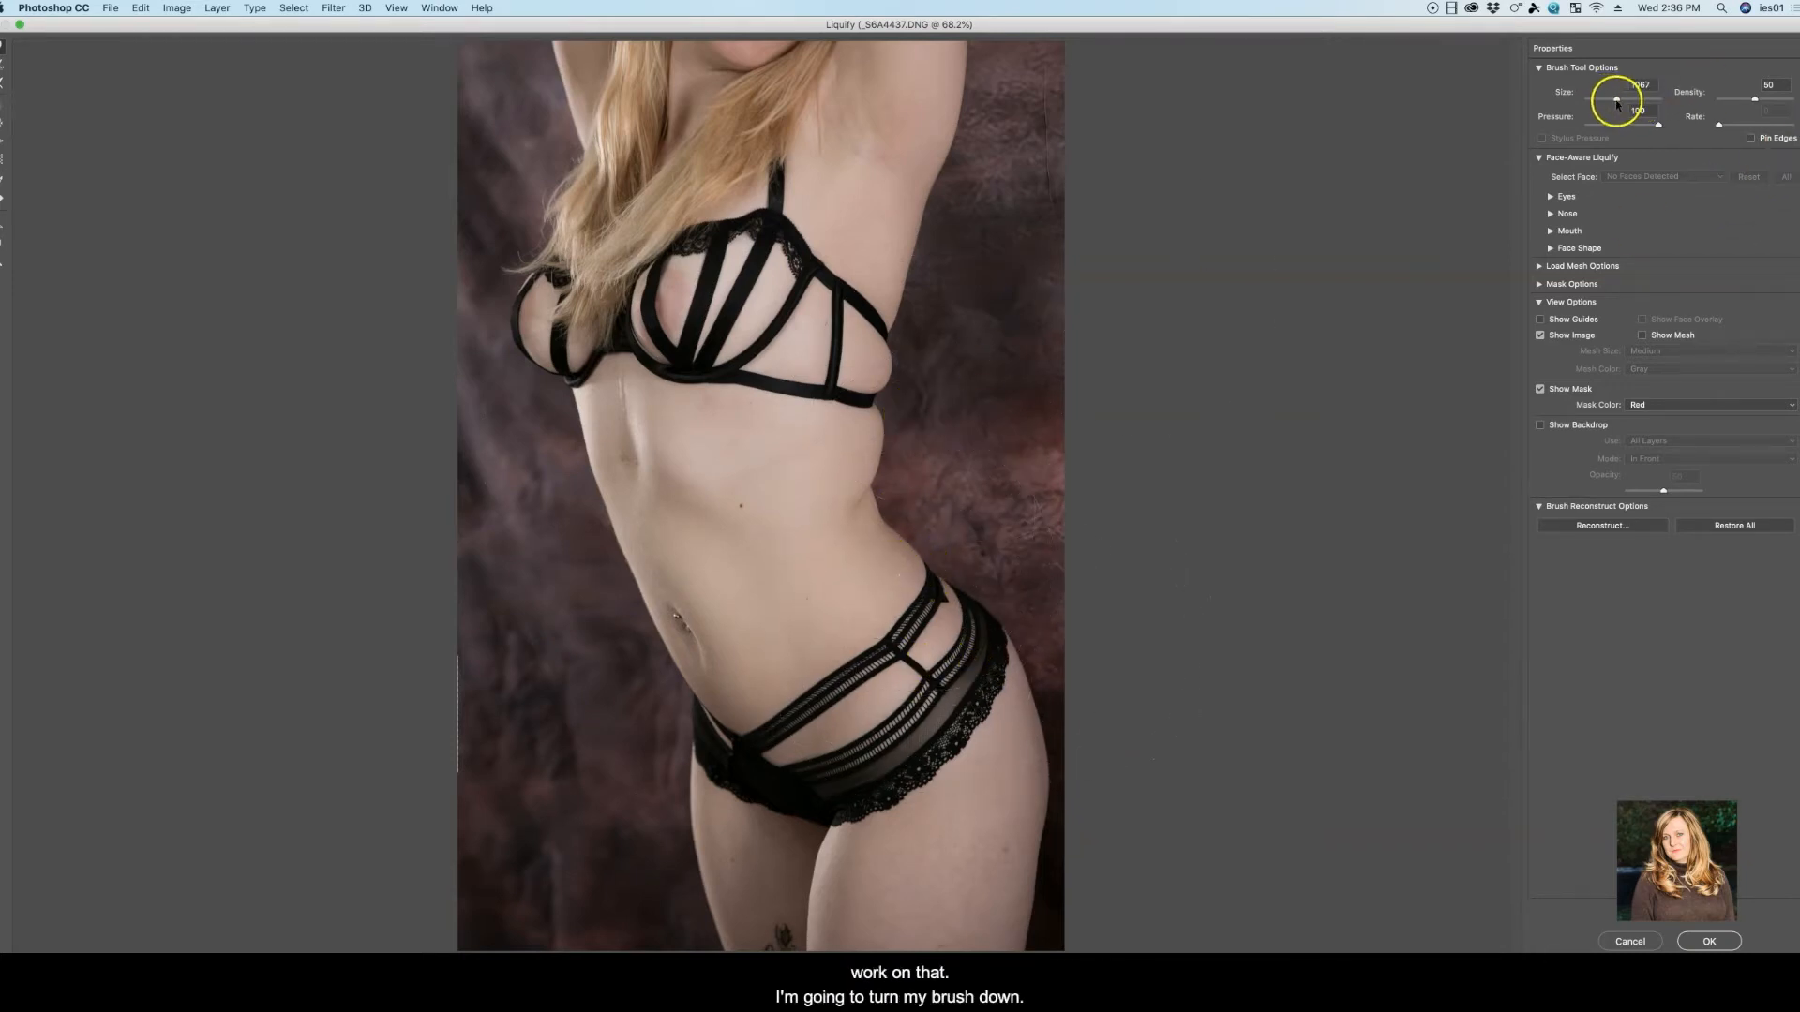
# Pull in the skin at the back side of the bra band with a 462 brush, refining its edge with a 189 brush
pyautogui.moveTo(1613, 101); pyautogui.dragTo(1610, 98)
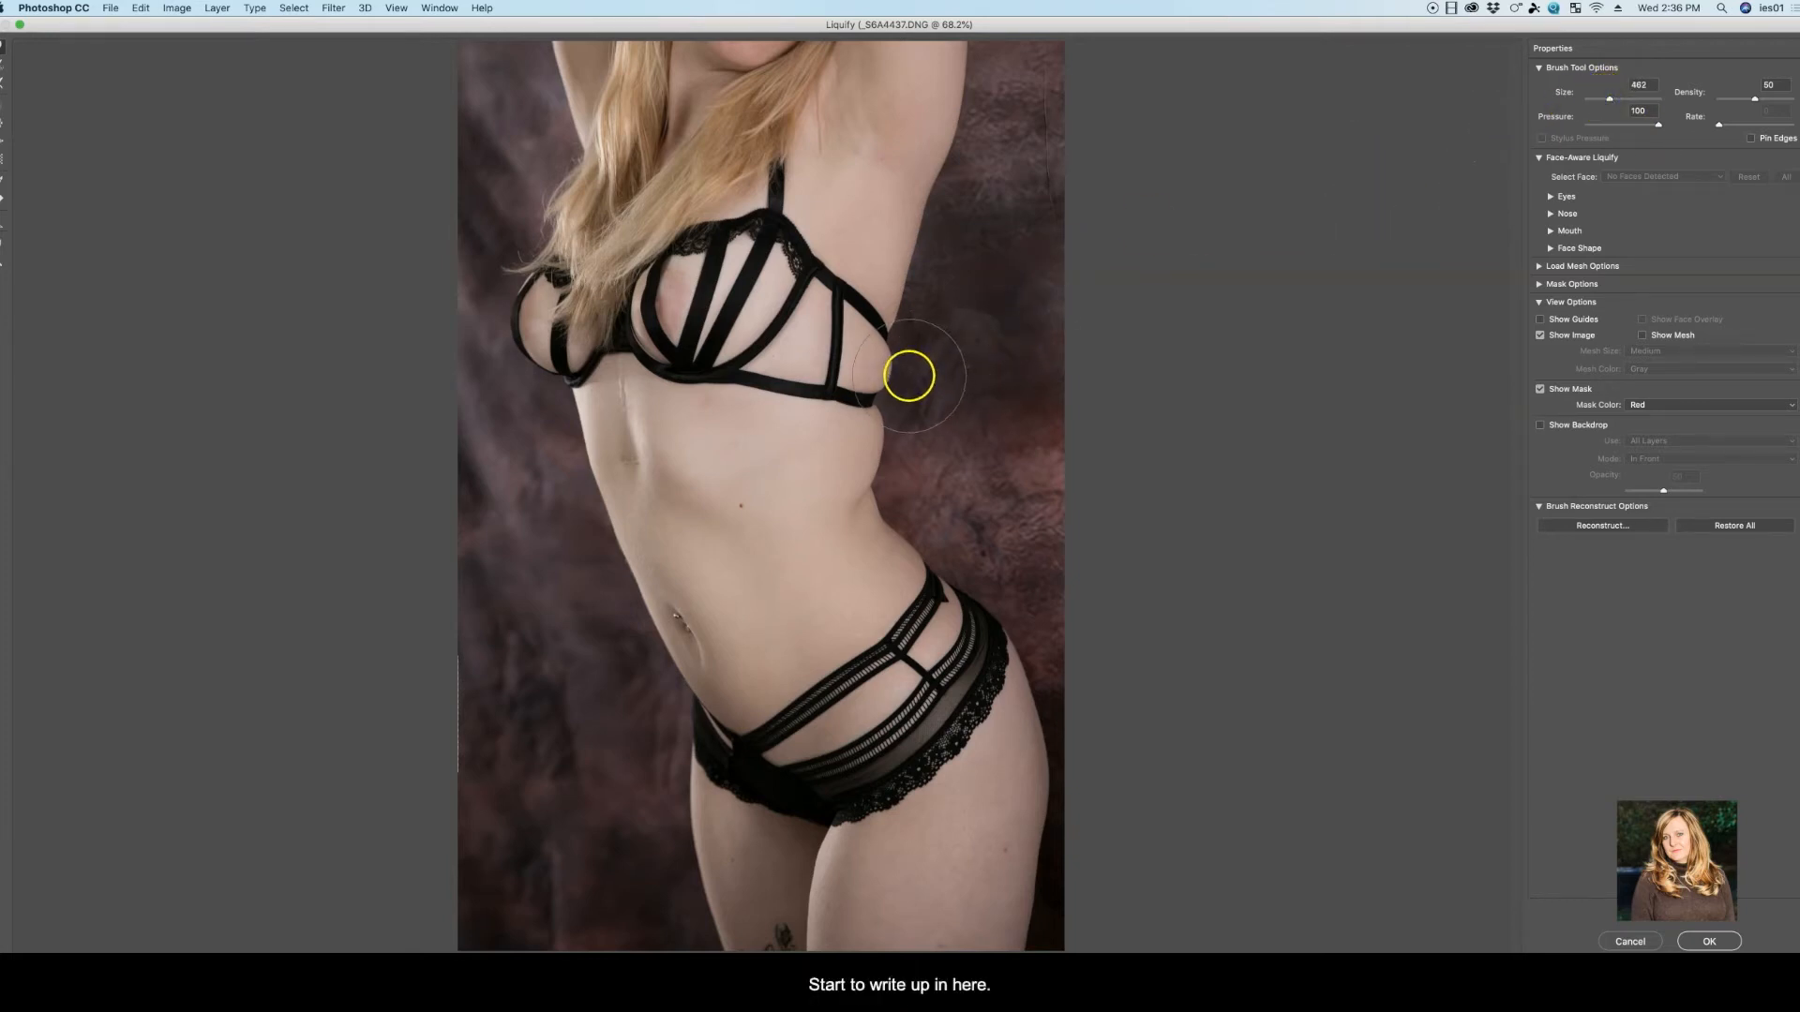
pyautogui.moveTo(902, 372); pyautogui.dragTo(893, 371)
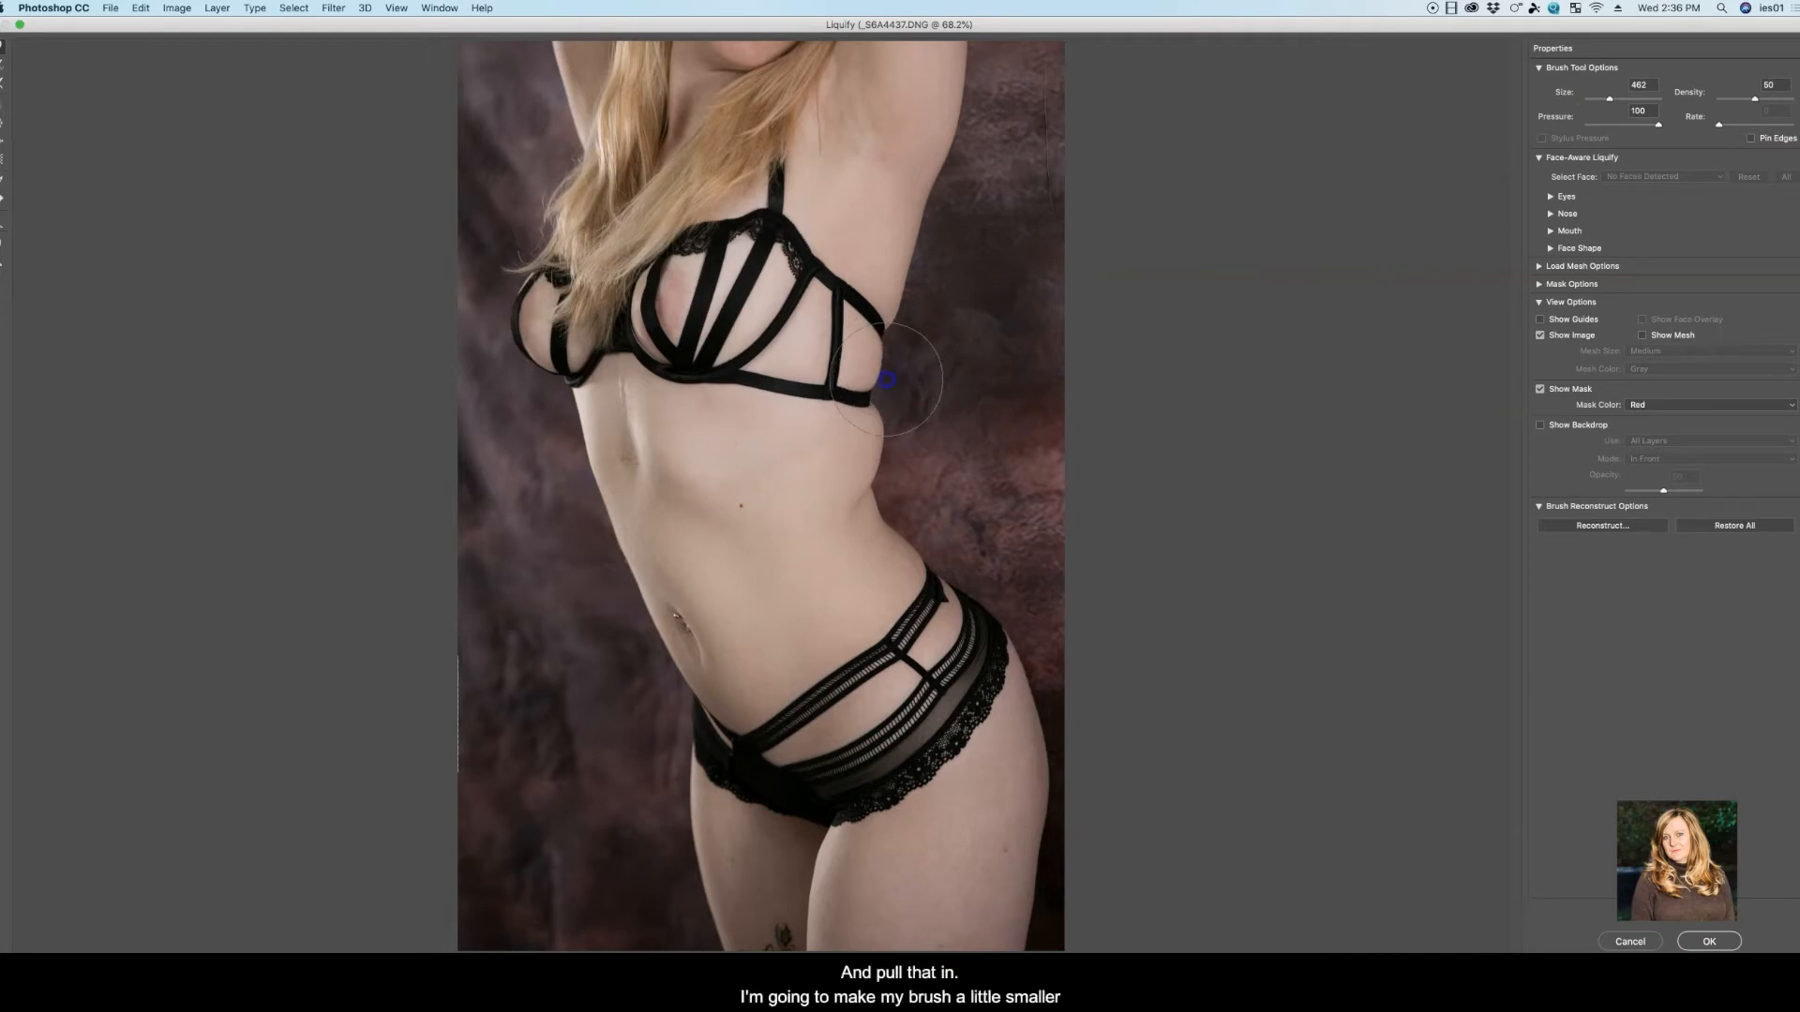
pyautogui.moveTo(1610, 99); pyautogui.dragTo(1602, 99)
pyautogui.moveTo(1602, 99); pyautogui.dragTo(1604, 101)
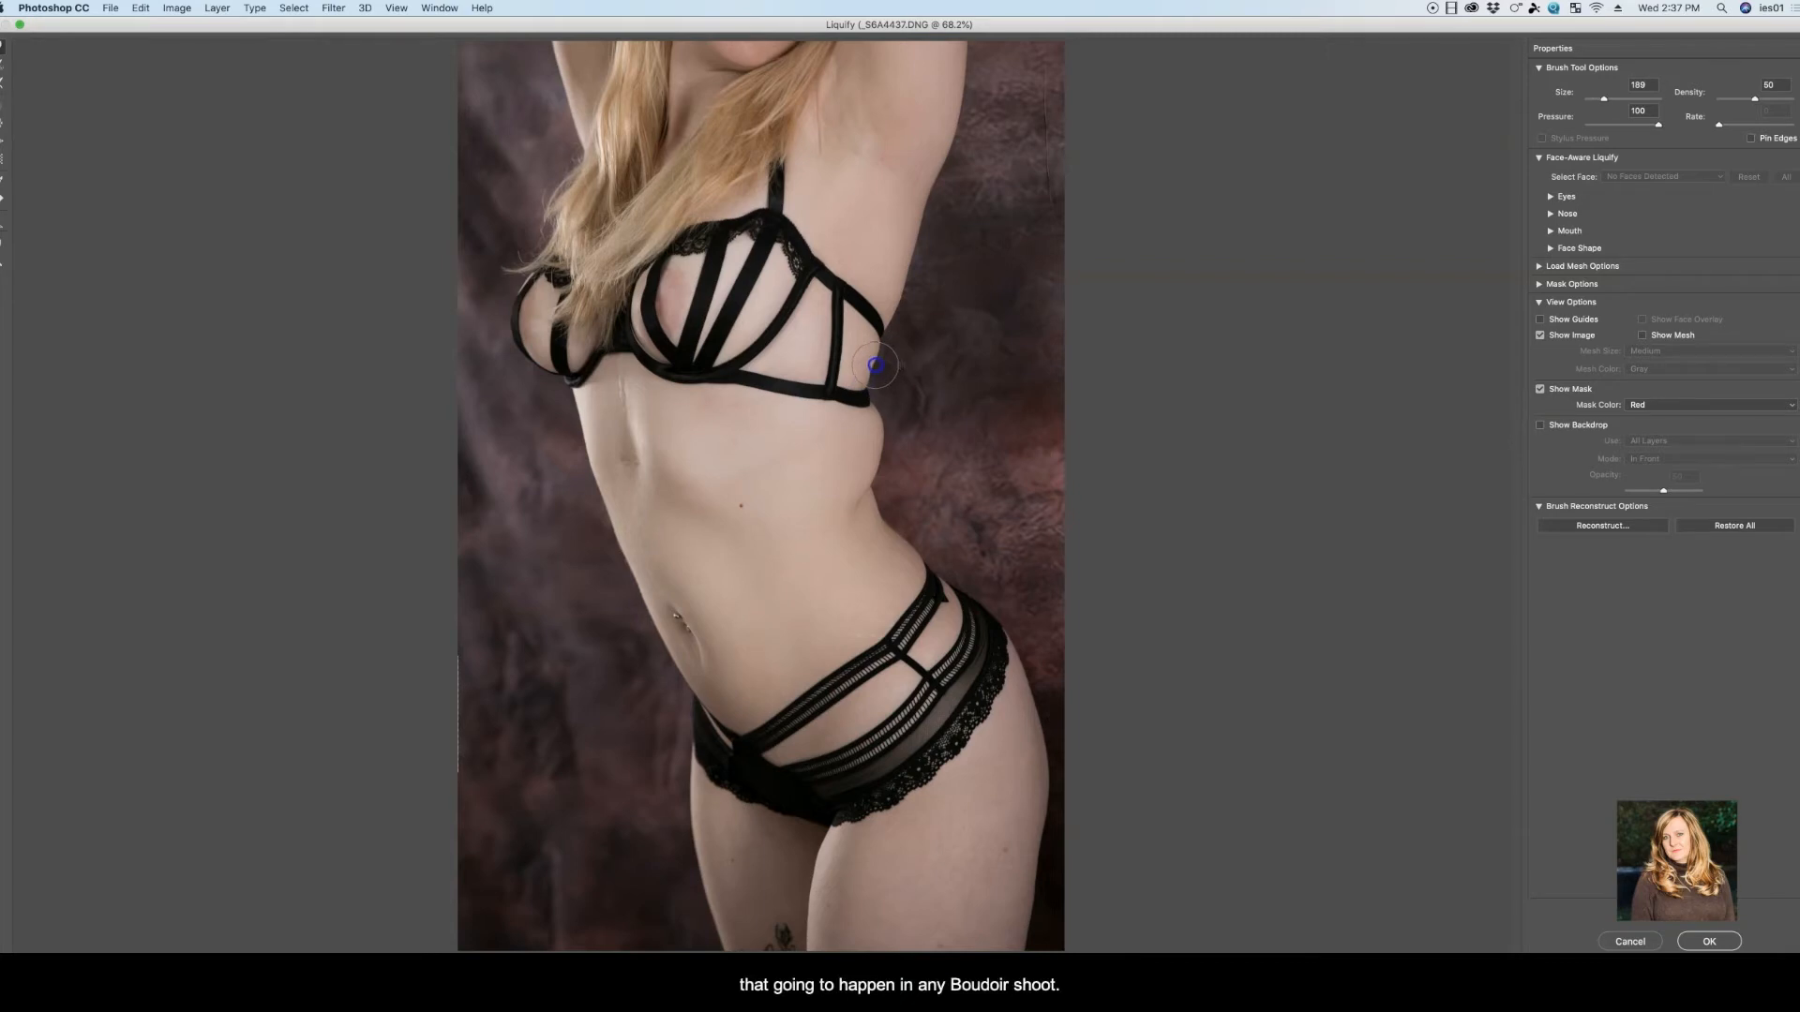
pyautogui.moveTo(886, 394)
pyautogui.mouseDown()
pyautogui.moveTo(903, 406)
pyautogui.moveTo(882, 413)
pyautogui.mouseUp()
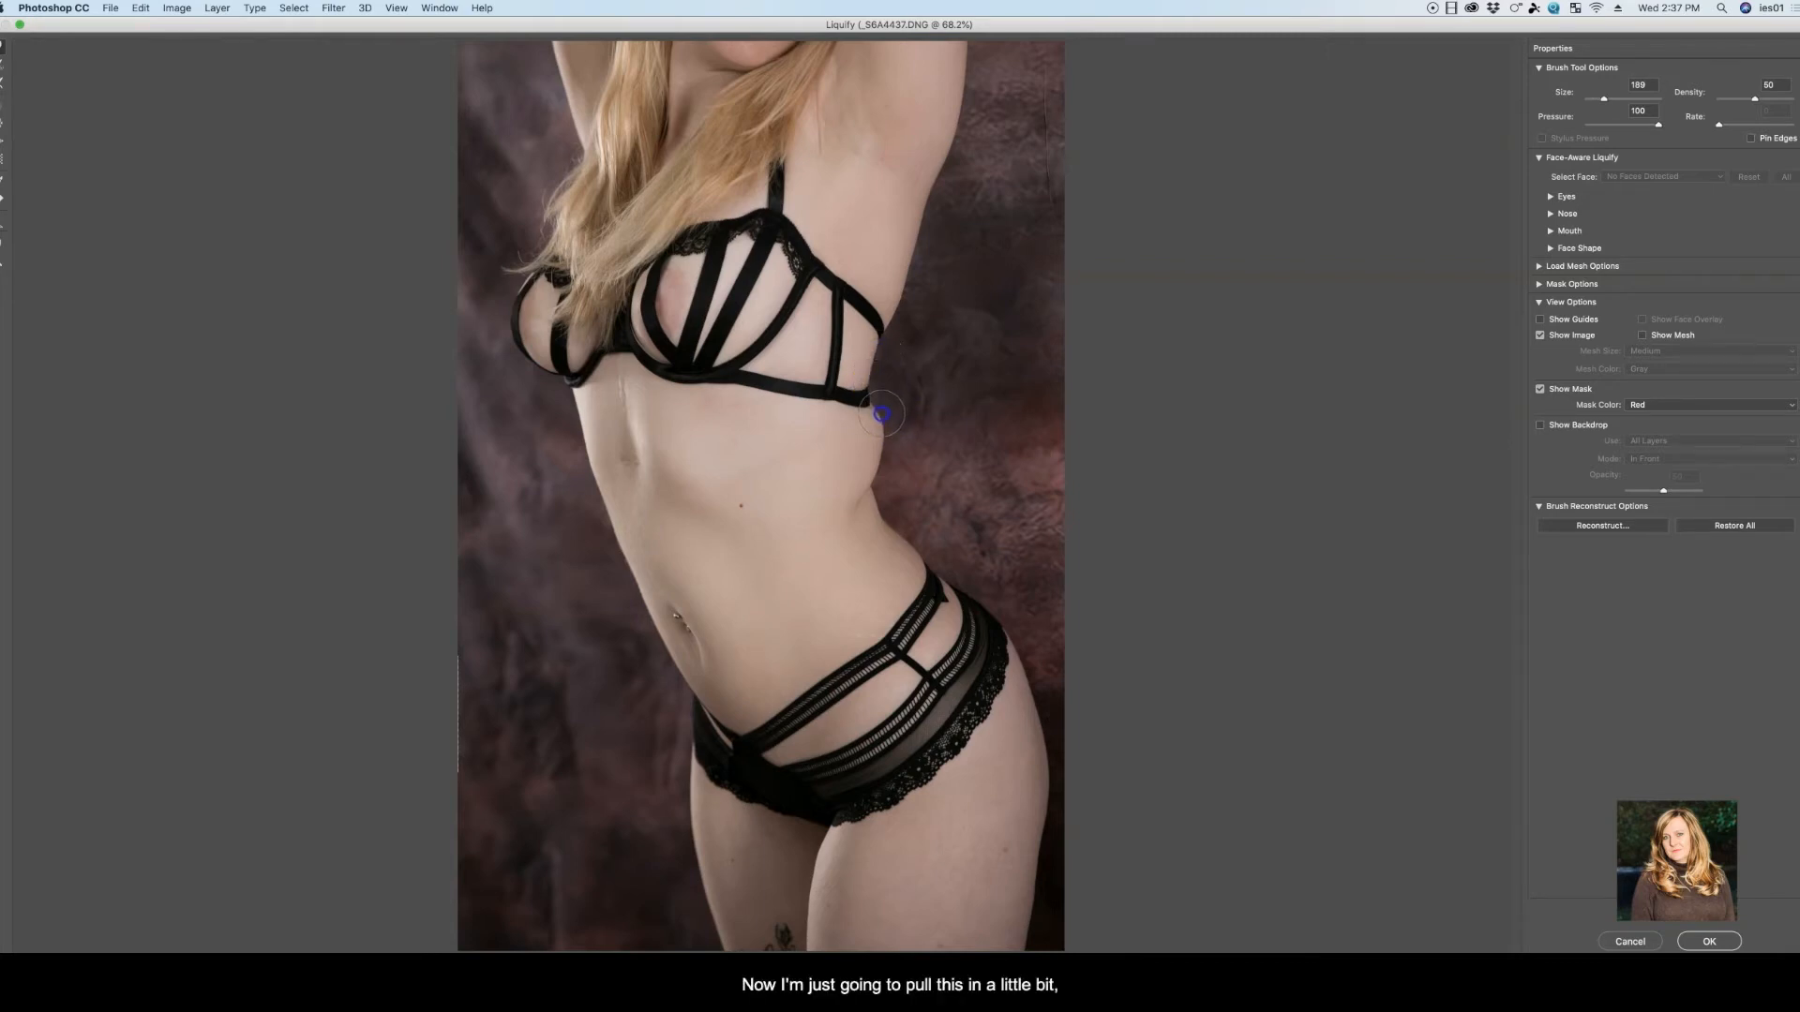
# Warp the back edge of the torso below the bra band inward with a 340 brush
pyautogui.moveTo(1596, 105)
pyautogui.mouseDown()
pyautogui.moveTo(1607, 88)
pyautogui.moveTo(1060, 334)
pyautogui.moveTo(1117, 381)
pyautogui.moveTo(1609, 105)
pyautogui.mouseUp()
pyautogui.moveTo(923, 389); pyautogui.dragTo(861, 466)
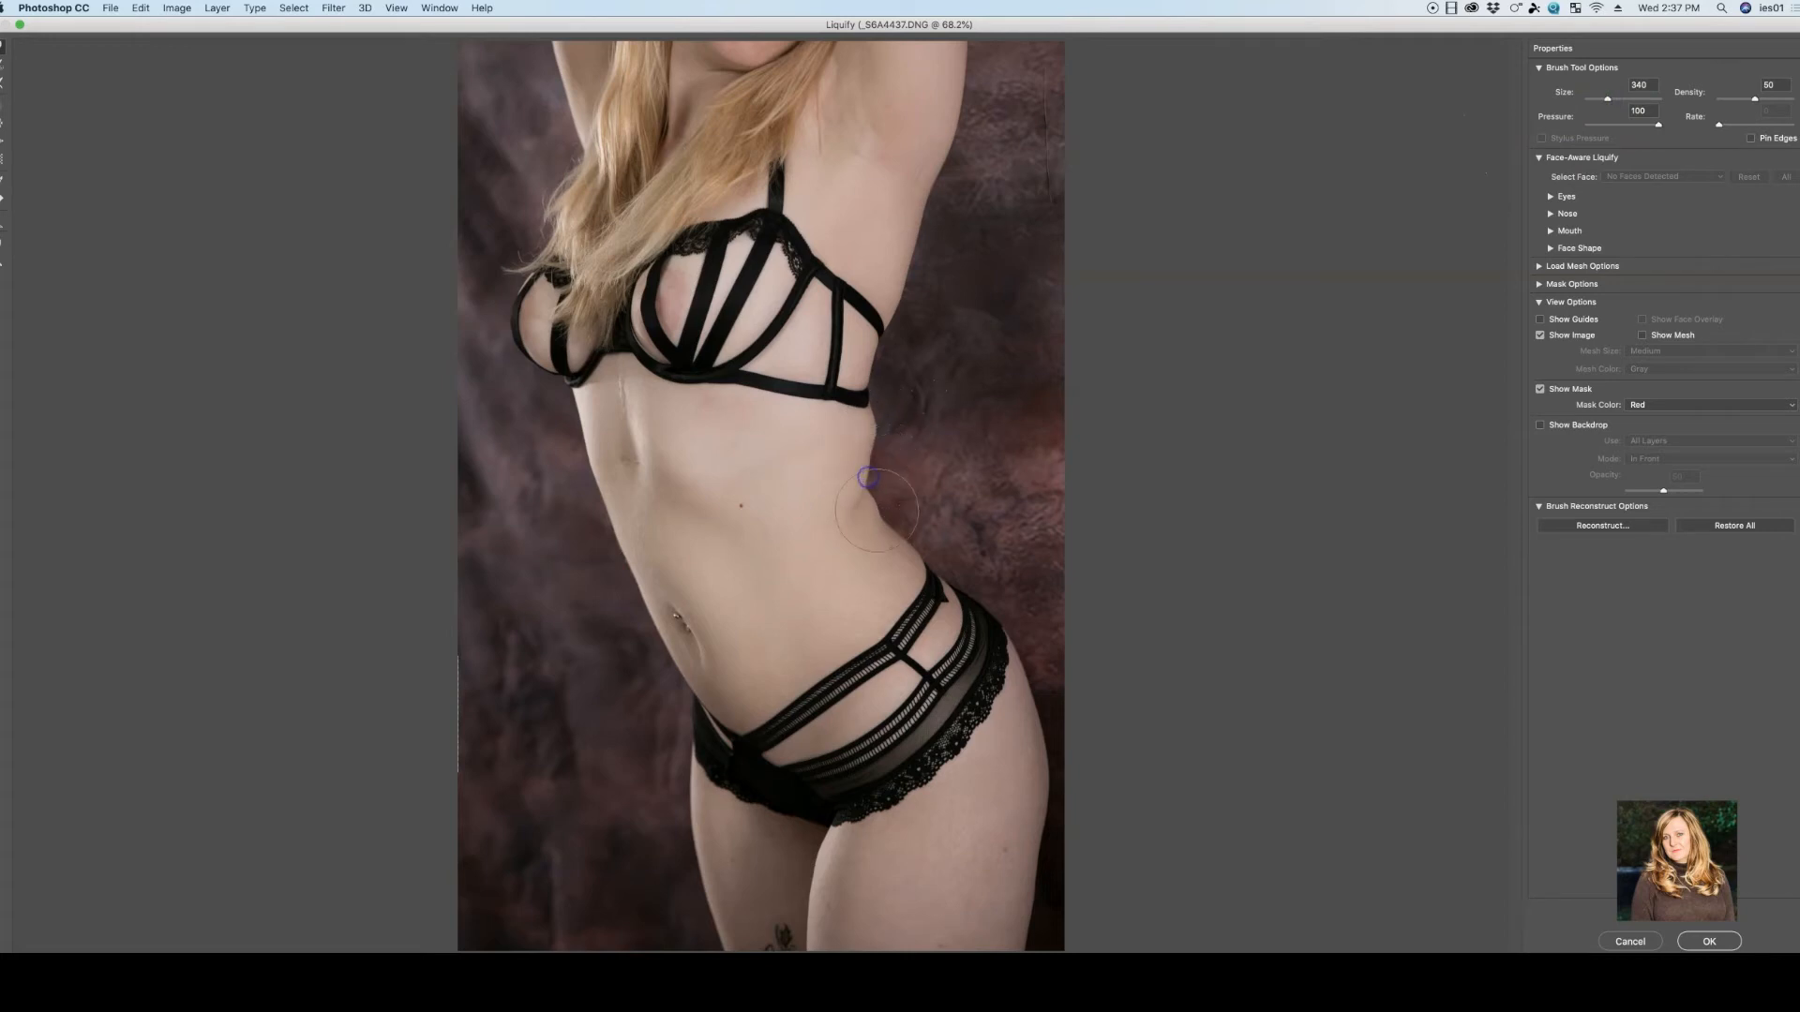
# Try reshaping the back curve of the waist further, and undo the last four warp strokes
pyautogui.moveTo(888, 454)
pyautogui.mouseDown()
pyautogui.moveTo(940, 471)
pyautogui.moveTo(917, 490)
pyautogui.mouseUp()
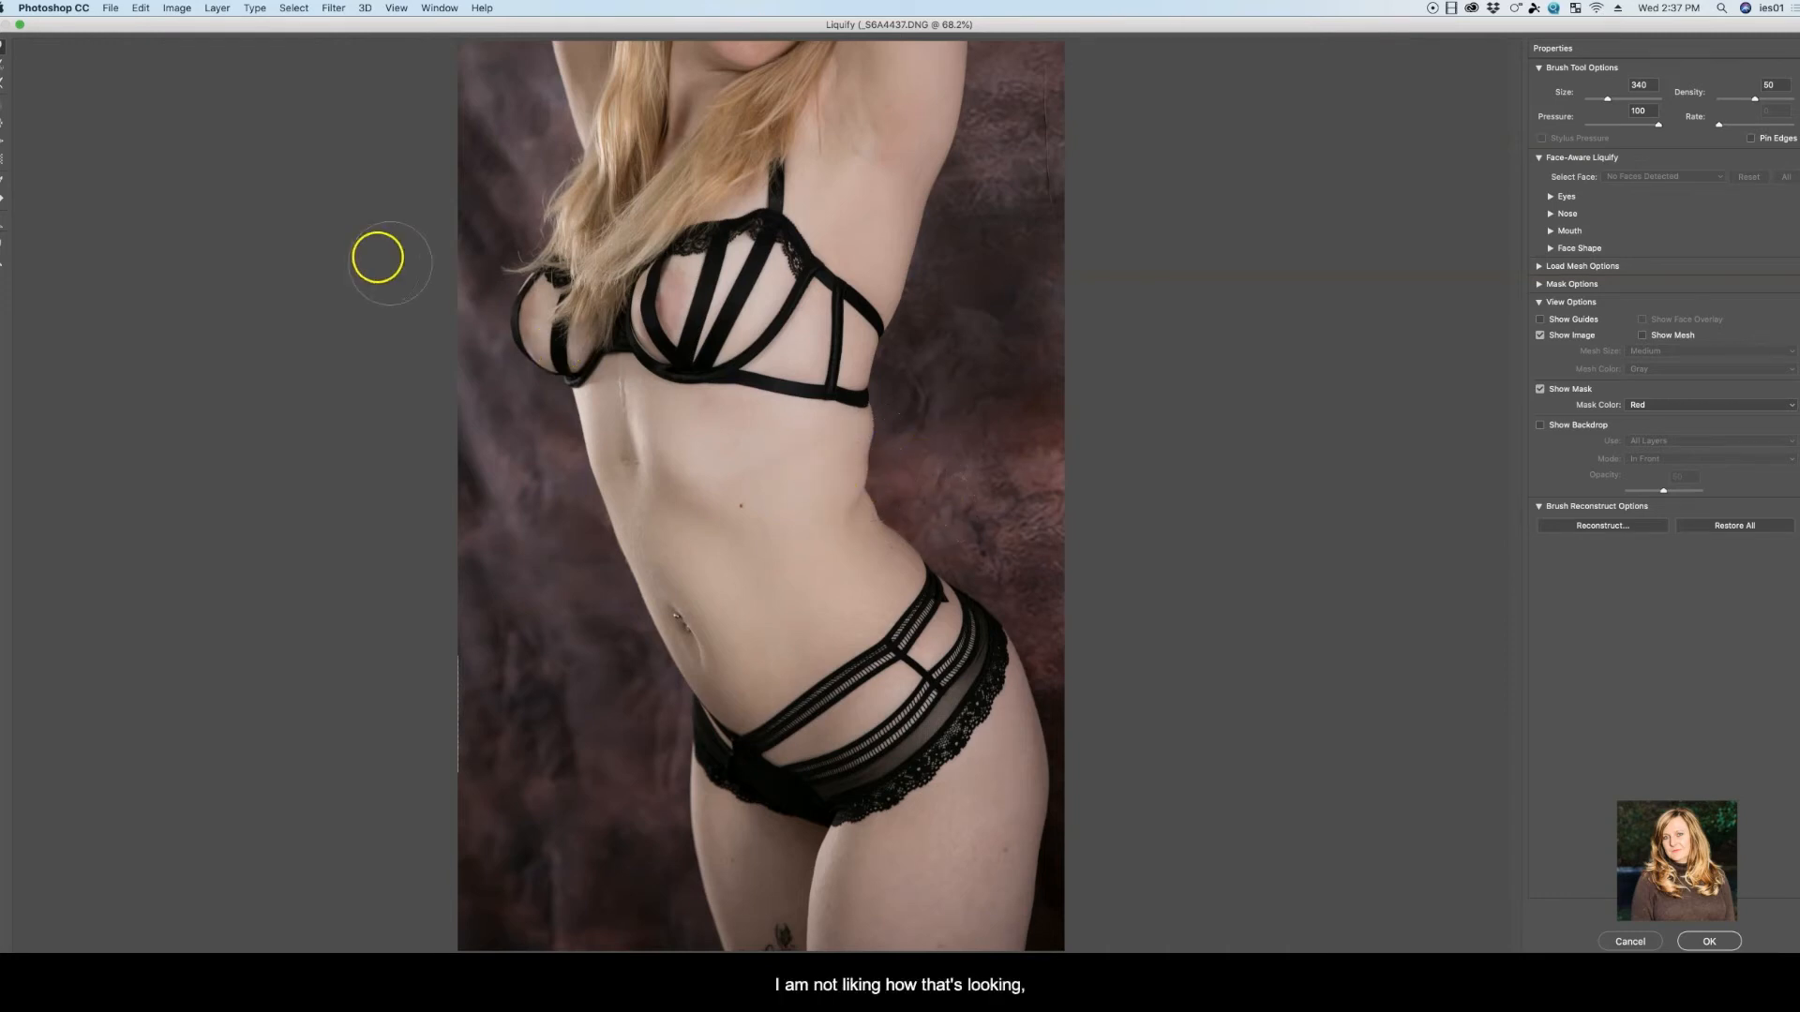
pyautogui.click(138, 10)
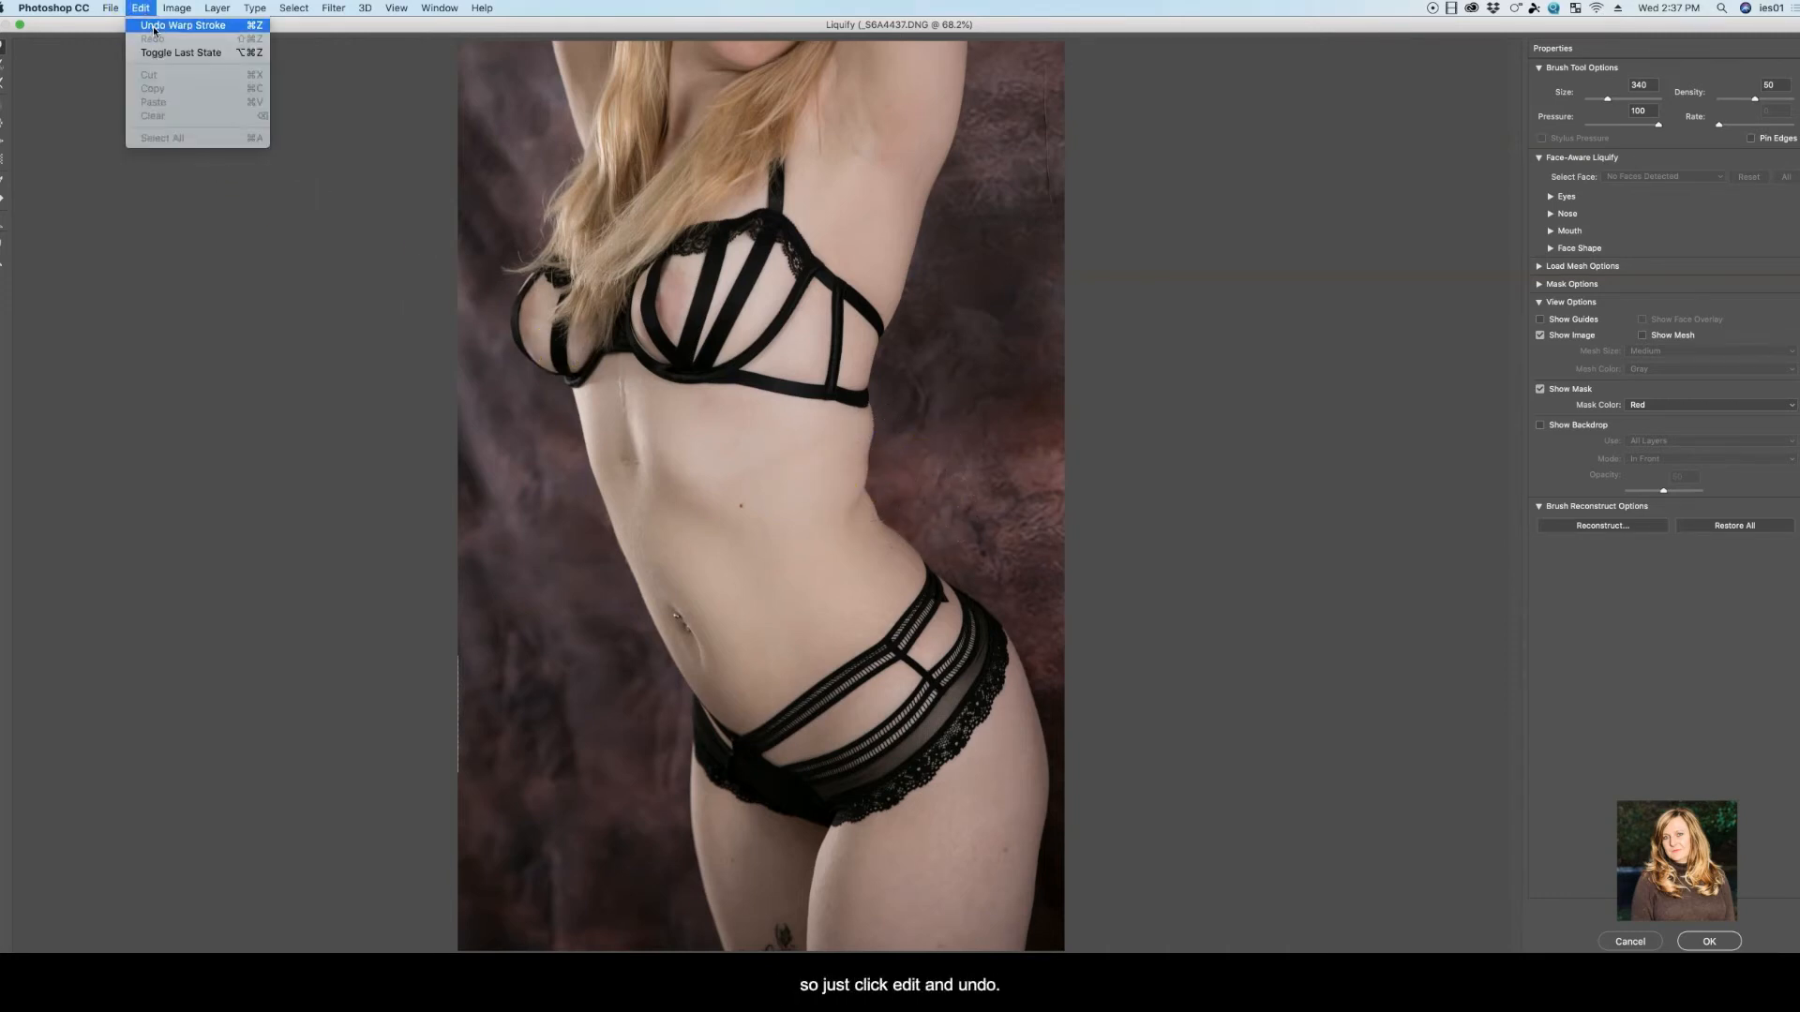
pyautogui.click(152, 24)
pyautogui.click(142, 9)
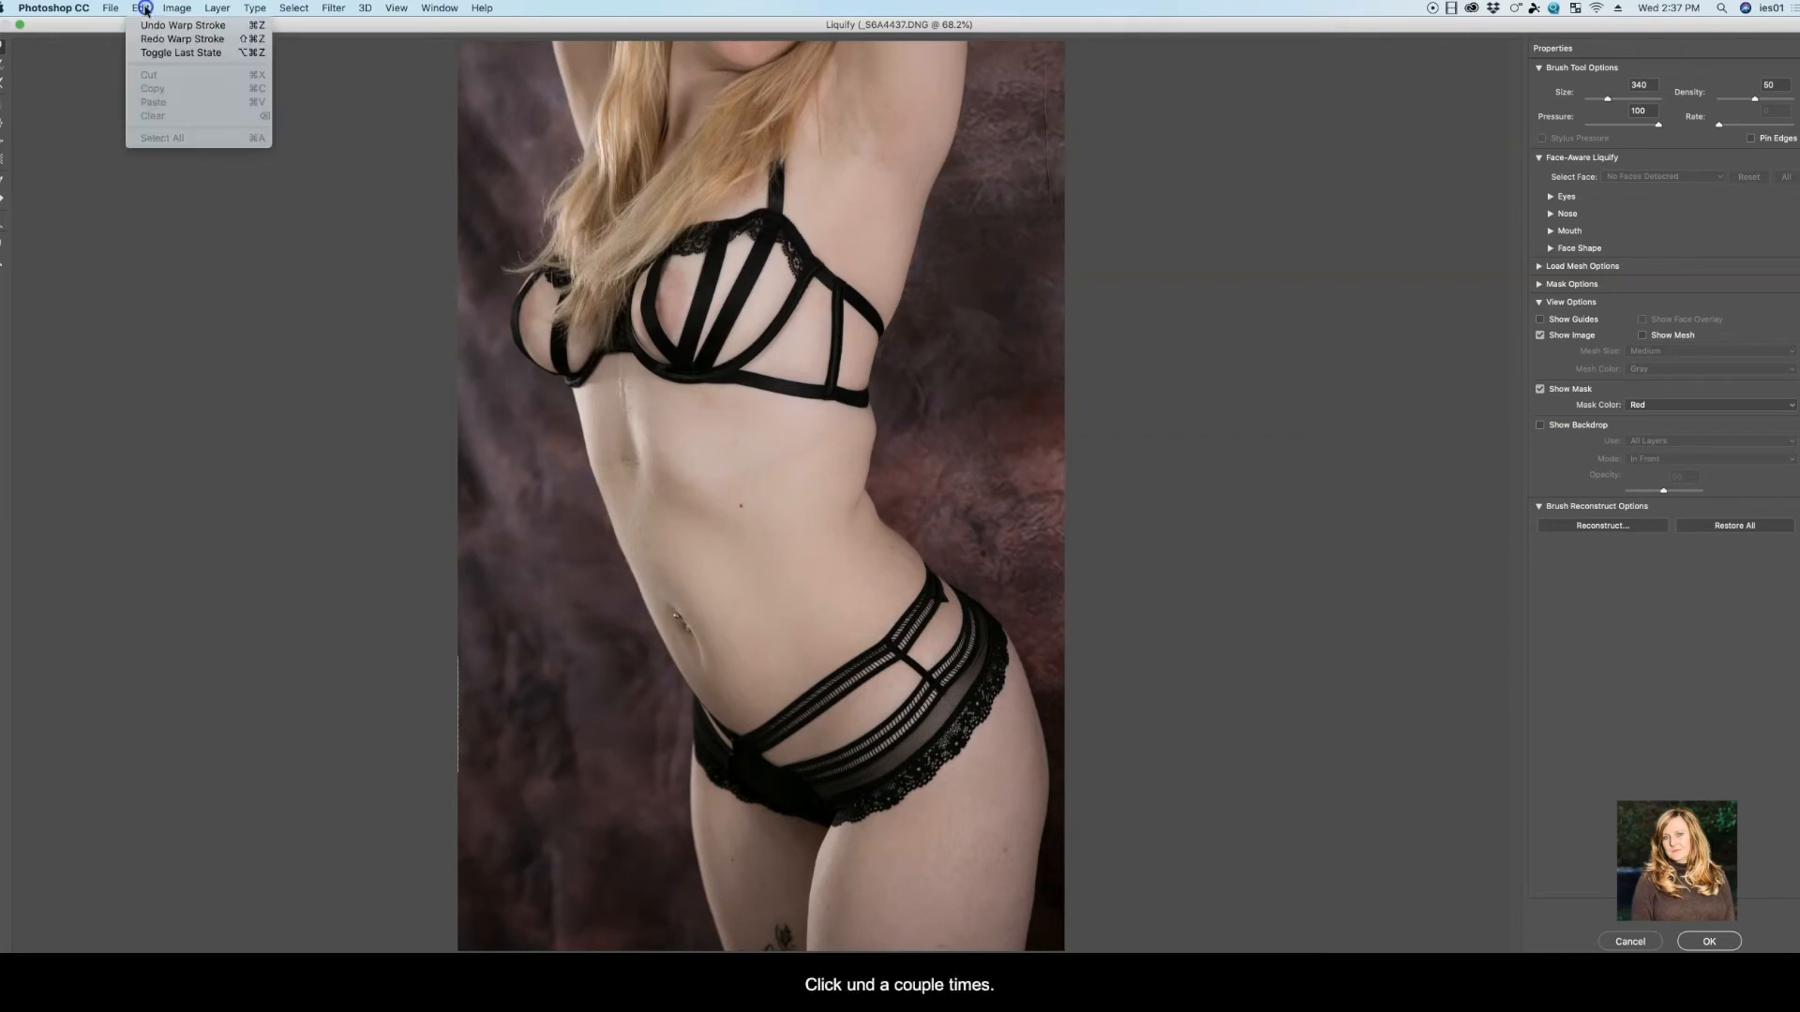
pyautogui.click(151, 23)
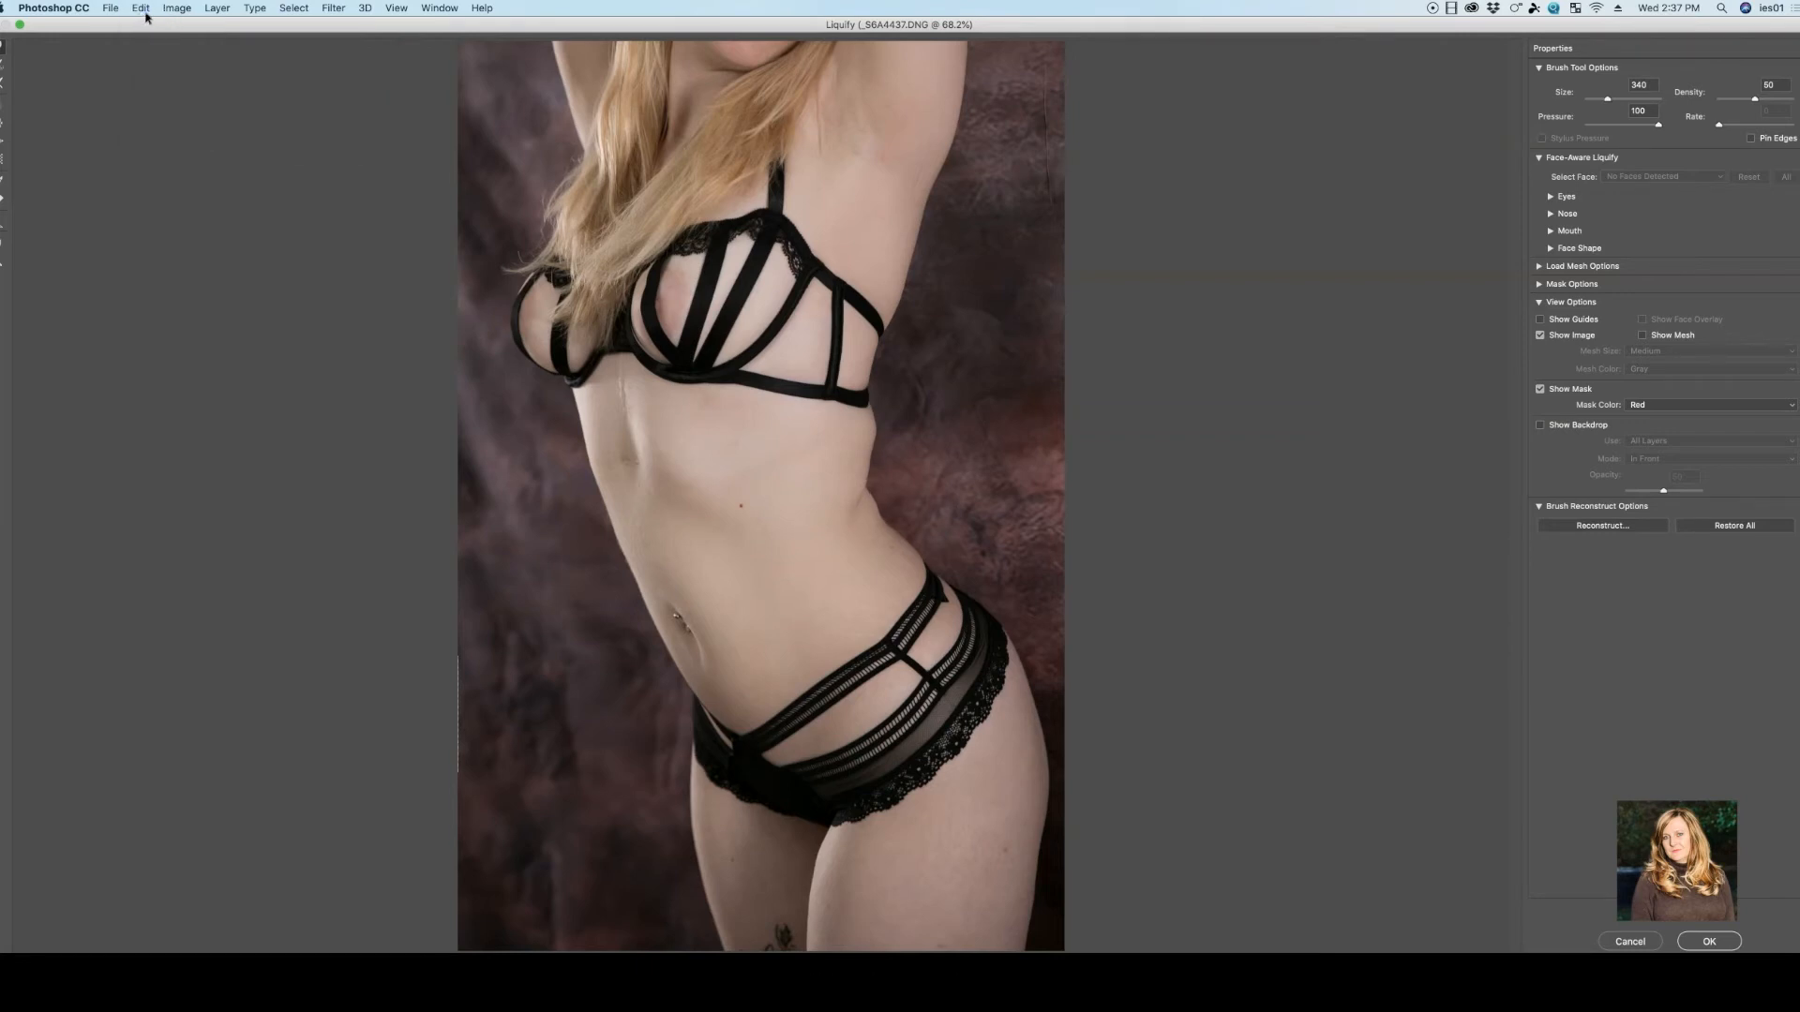
pyautogui.click(146, 9)
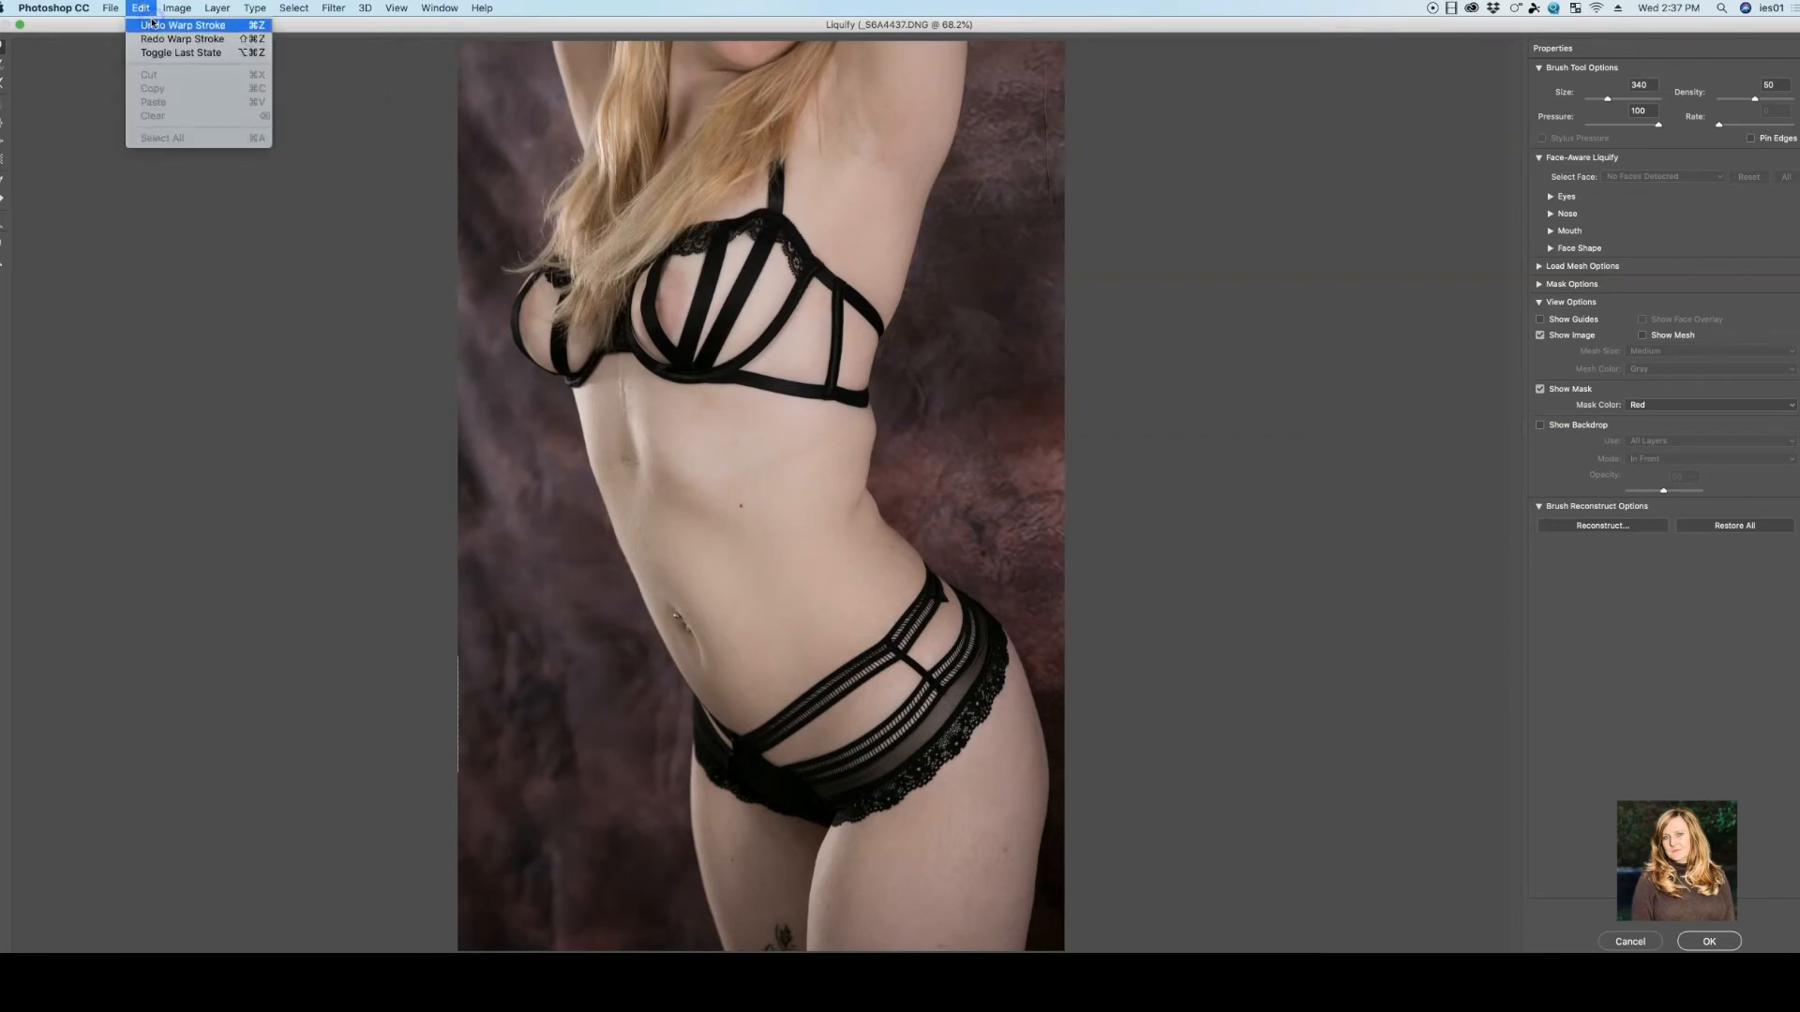
pyautogui.click(151, 24)
pyautogui.click(143, 9)
pyautogui.click(148, 25)
# Warp the back of the waist inward with the 340 brush, and smooth the area below the bra band with a larger brush
pyautogui.moveTo(937, 506)
pyautogui.mouseDown()
pyautogui.moveTo(916, 469)
pyautogui.moveTo(887, 471)
pyautogui.moveTo(887, 428)
pyautogui.moveTo(882, 507)
pyautogui.mouseUp()
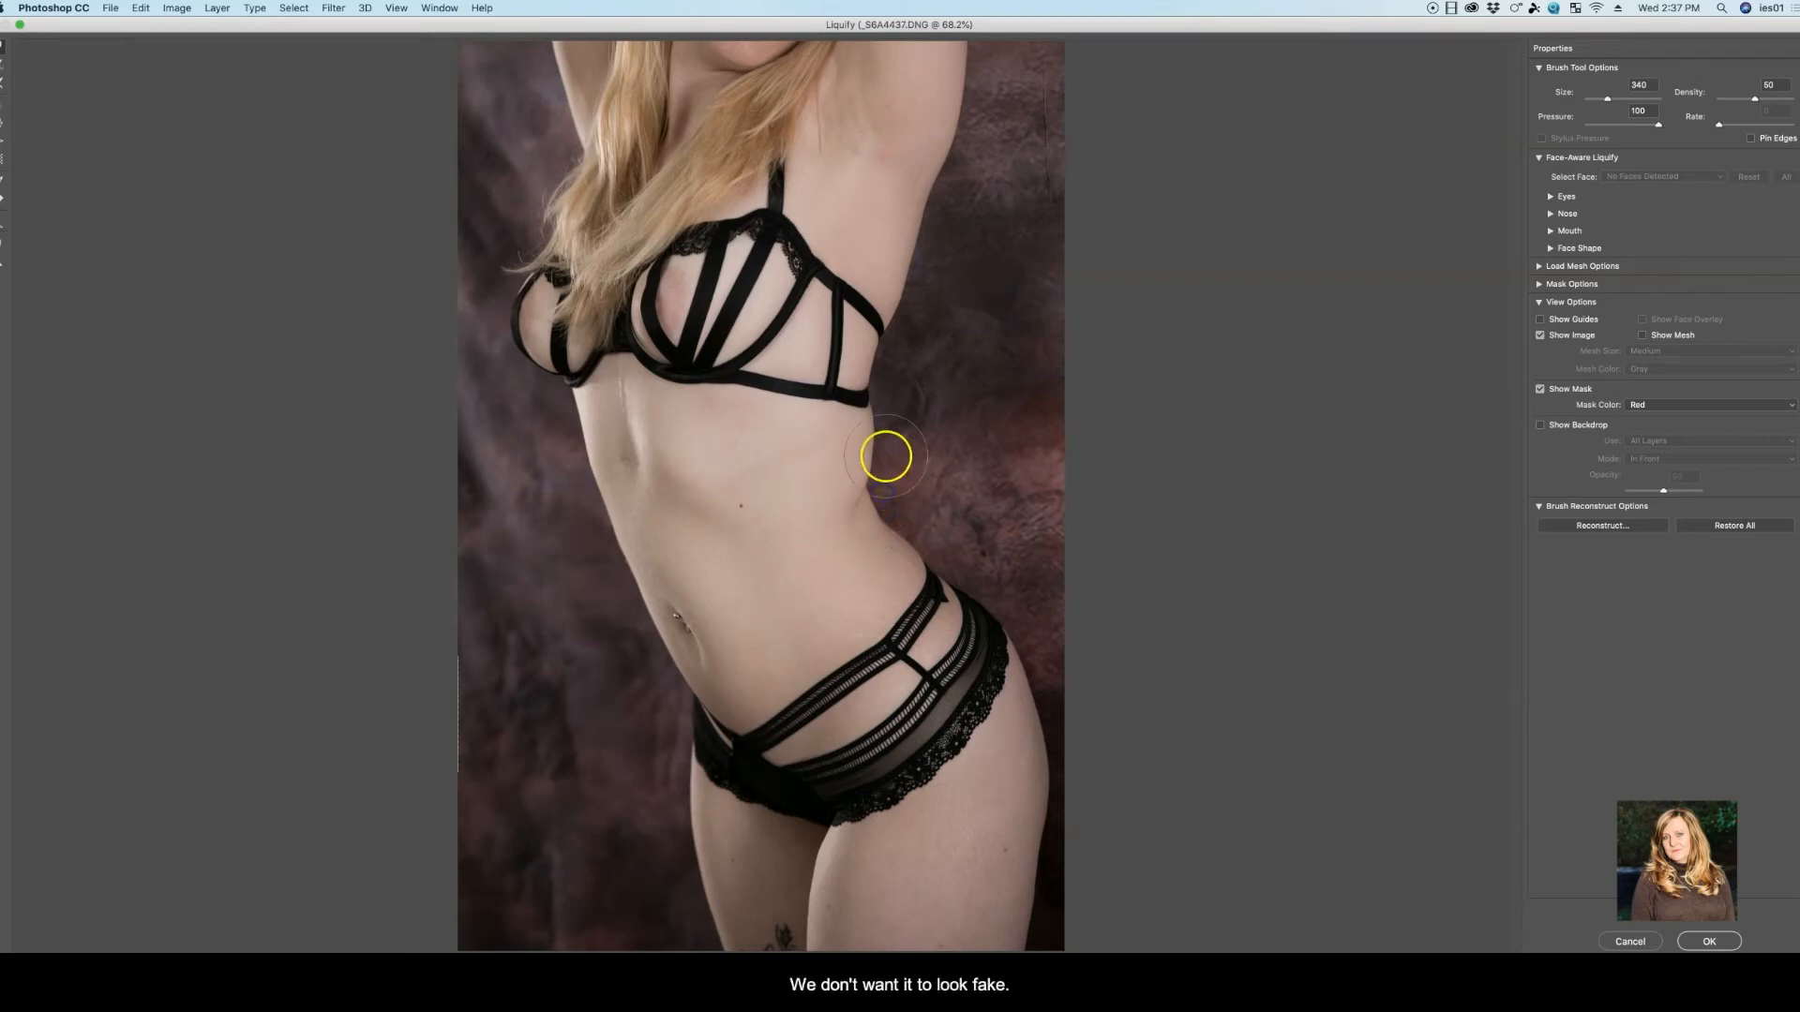
pyautogui.moveTo(1607, 99); pyautogui.dragTo(1614, 99)
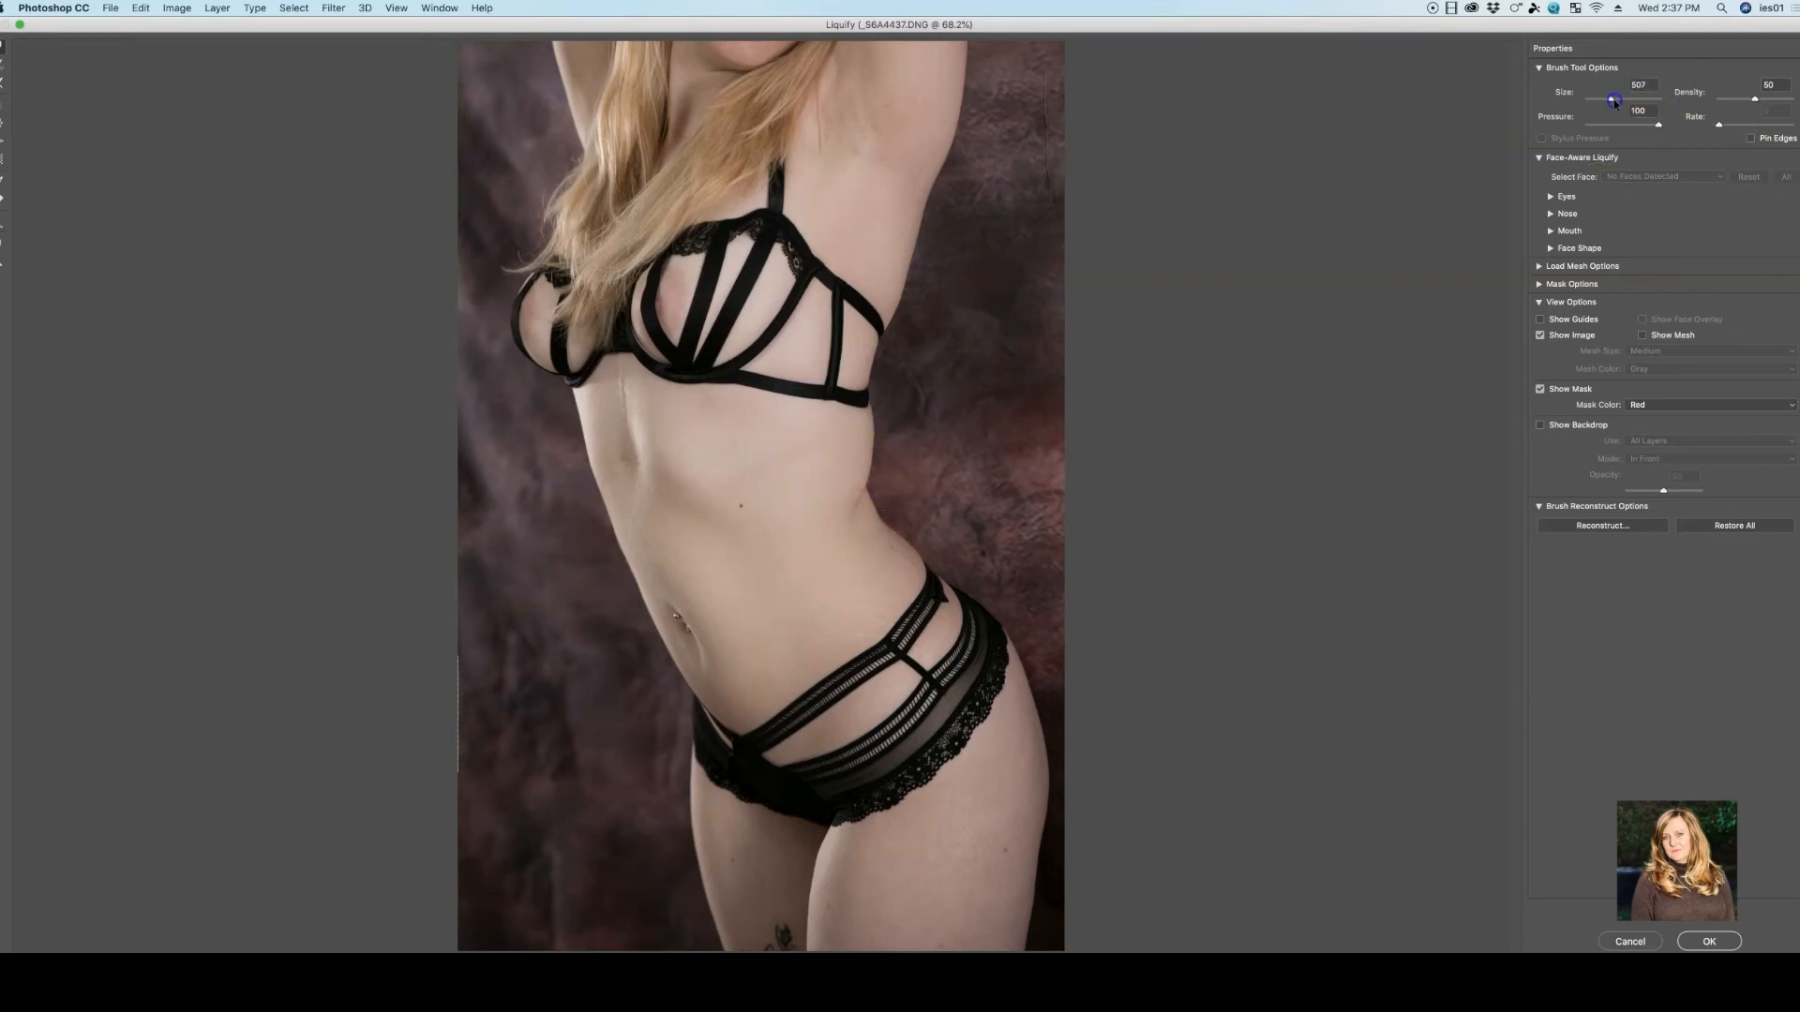
pyautogui.moveTo(906, 443); pyautogui.dragTo(890, 442)
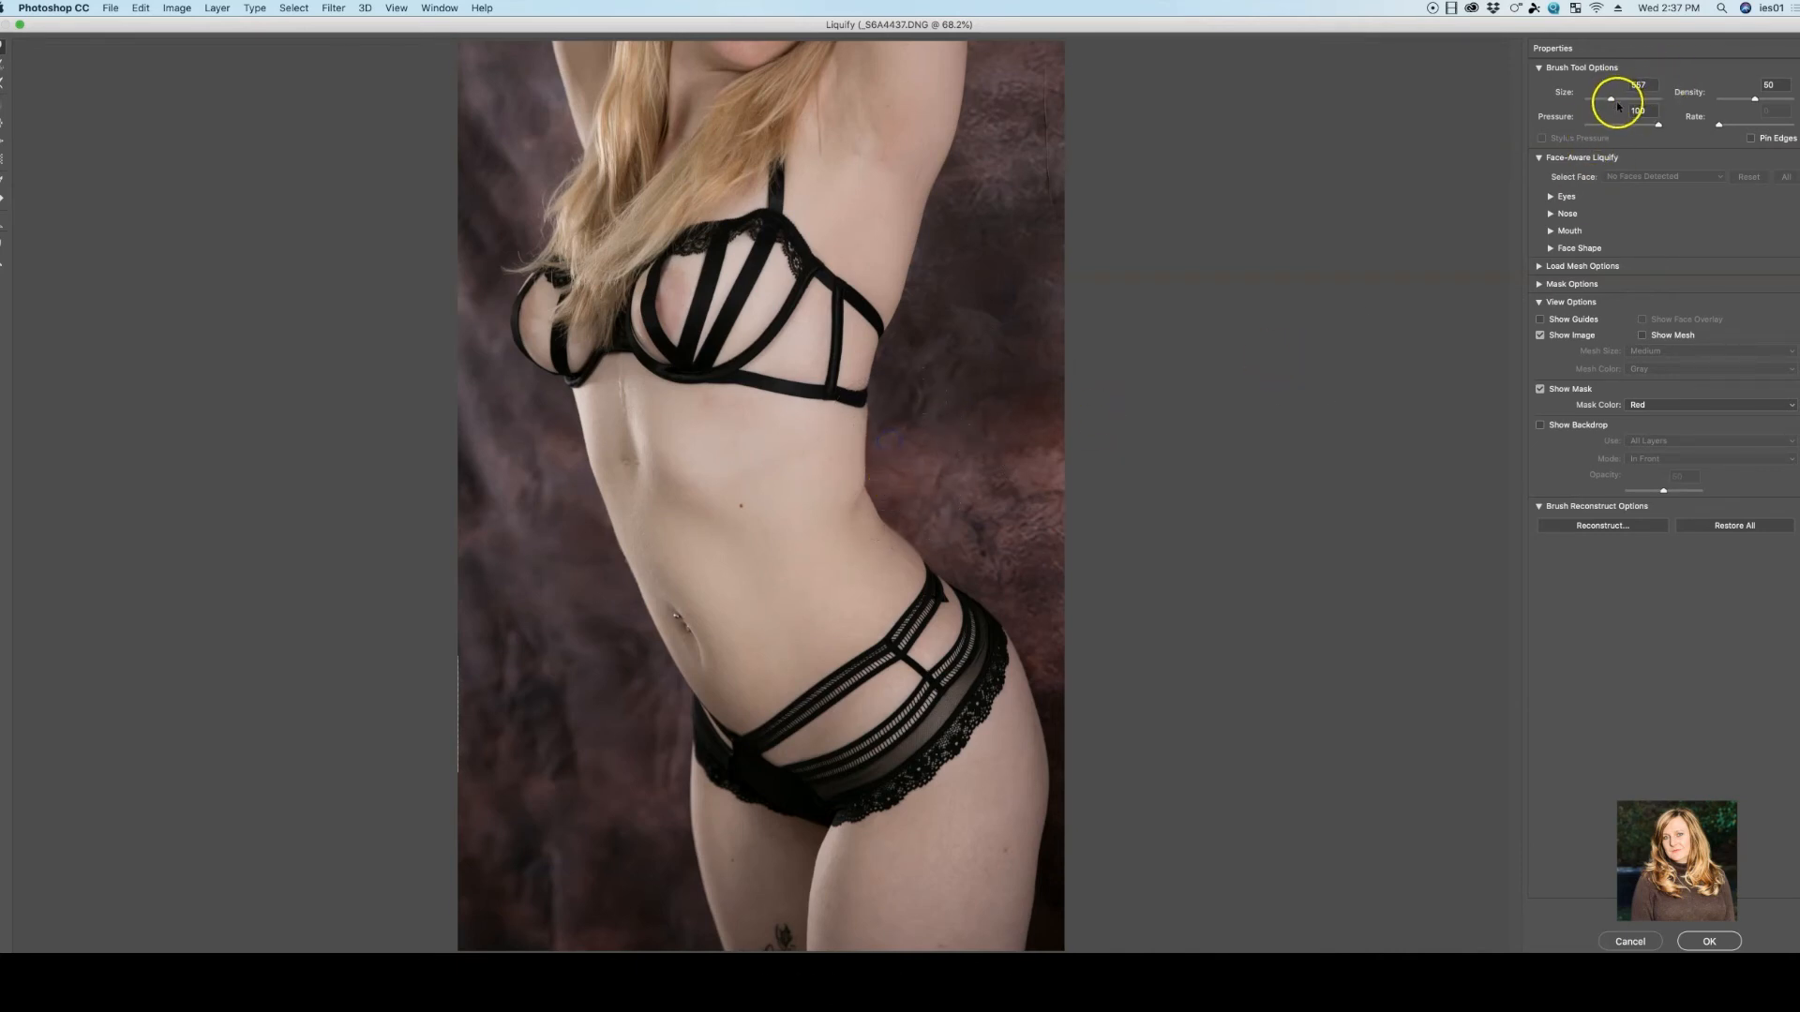
# Smooth the curve from the back of the waist to the hip using a brush size of 243
pyautogui.moveTo(1613, 103); pyautogui.dragTo(1605, 99)
pyautogui.moveTo(874, 505)
pyautogui.mouseDown()
pyautogui.moveTo(864, 455)
pyautogui.moveTo(829, 432)
pyautogui.moveTo(914, 557)
pyautogui.mouseUp()
pyautogui.moveTo(904, 532); pyautogui.dragTo(869, 486)
pyautogui.moveTo(926, 409)
pyautogui.mouseDown()
pyautogui.moveTo(964, 396)
pyautogui.moveTo(950, 287)
pyautogui.moveTo(930, 326)
pyautogui.moveTo(943, 406)
pyautogui.mouseUp()
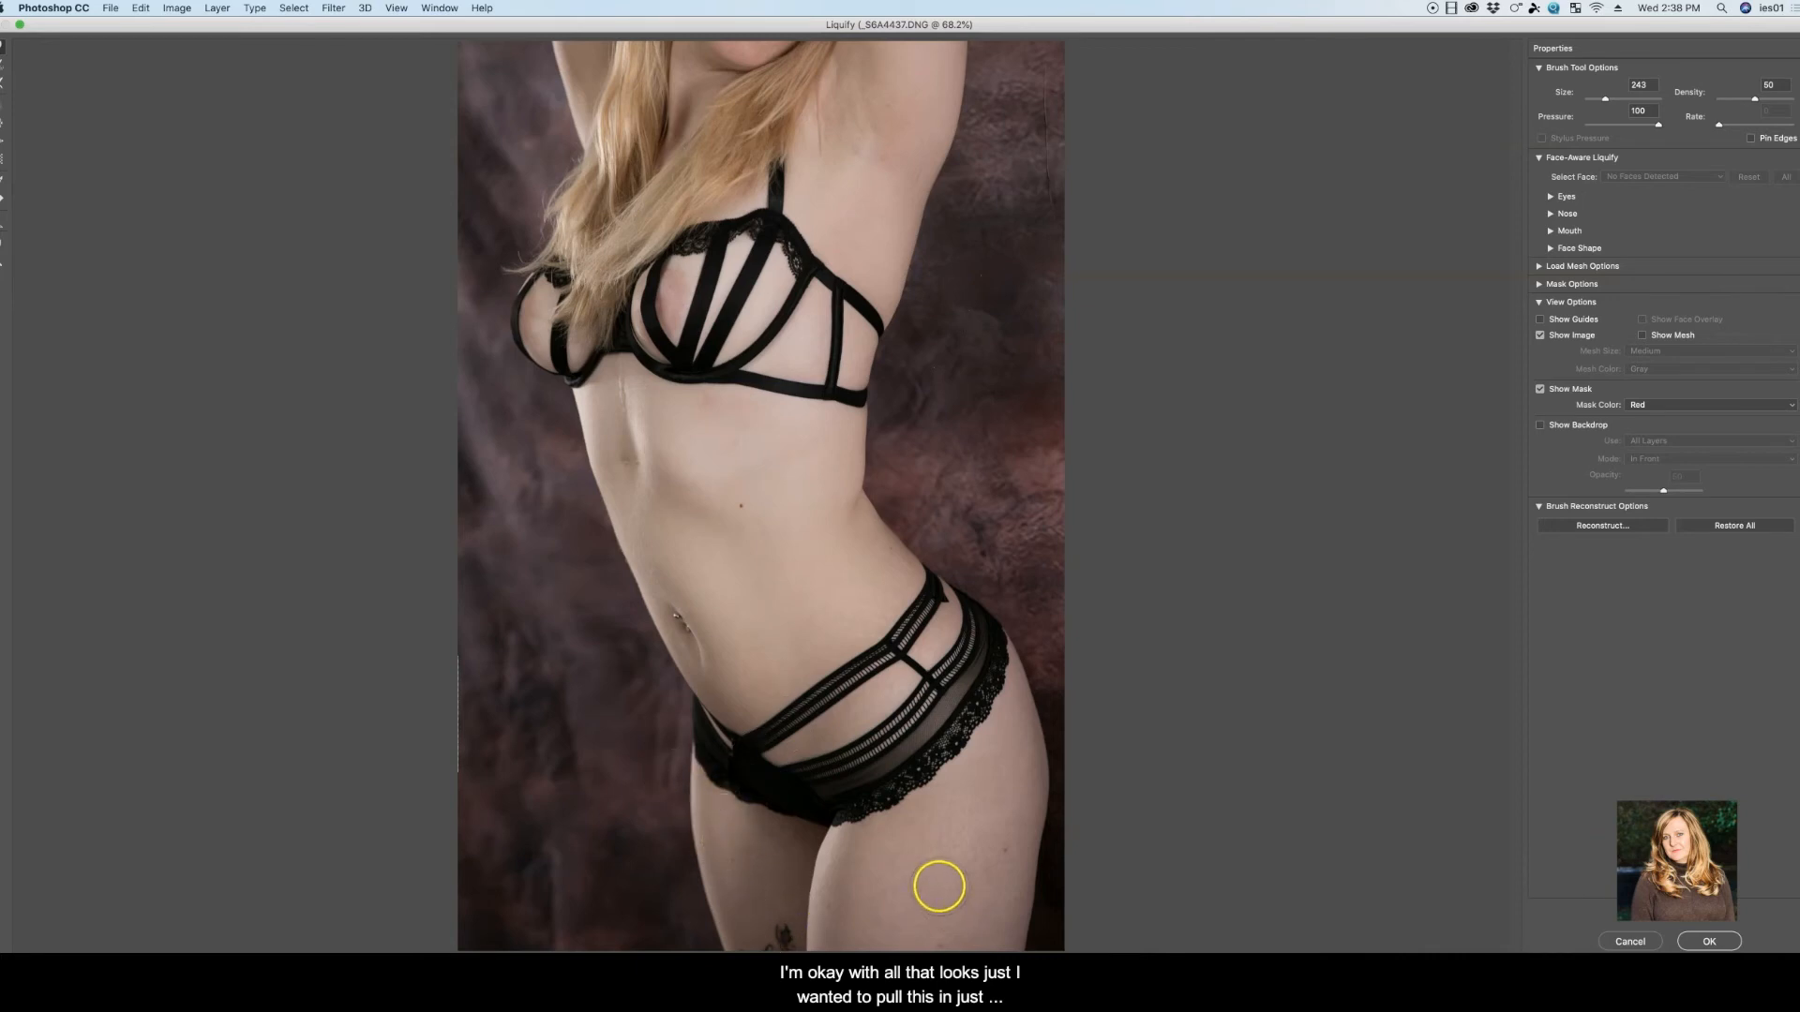
# Touch up the front edge of the stomach with the 243 brush, and pull in the front of the ribcage with a 918 brush
pyautogui.moveTo(613, 543); pyautogui.dragTo(611, 540)
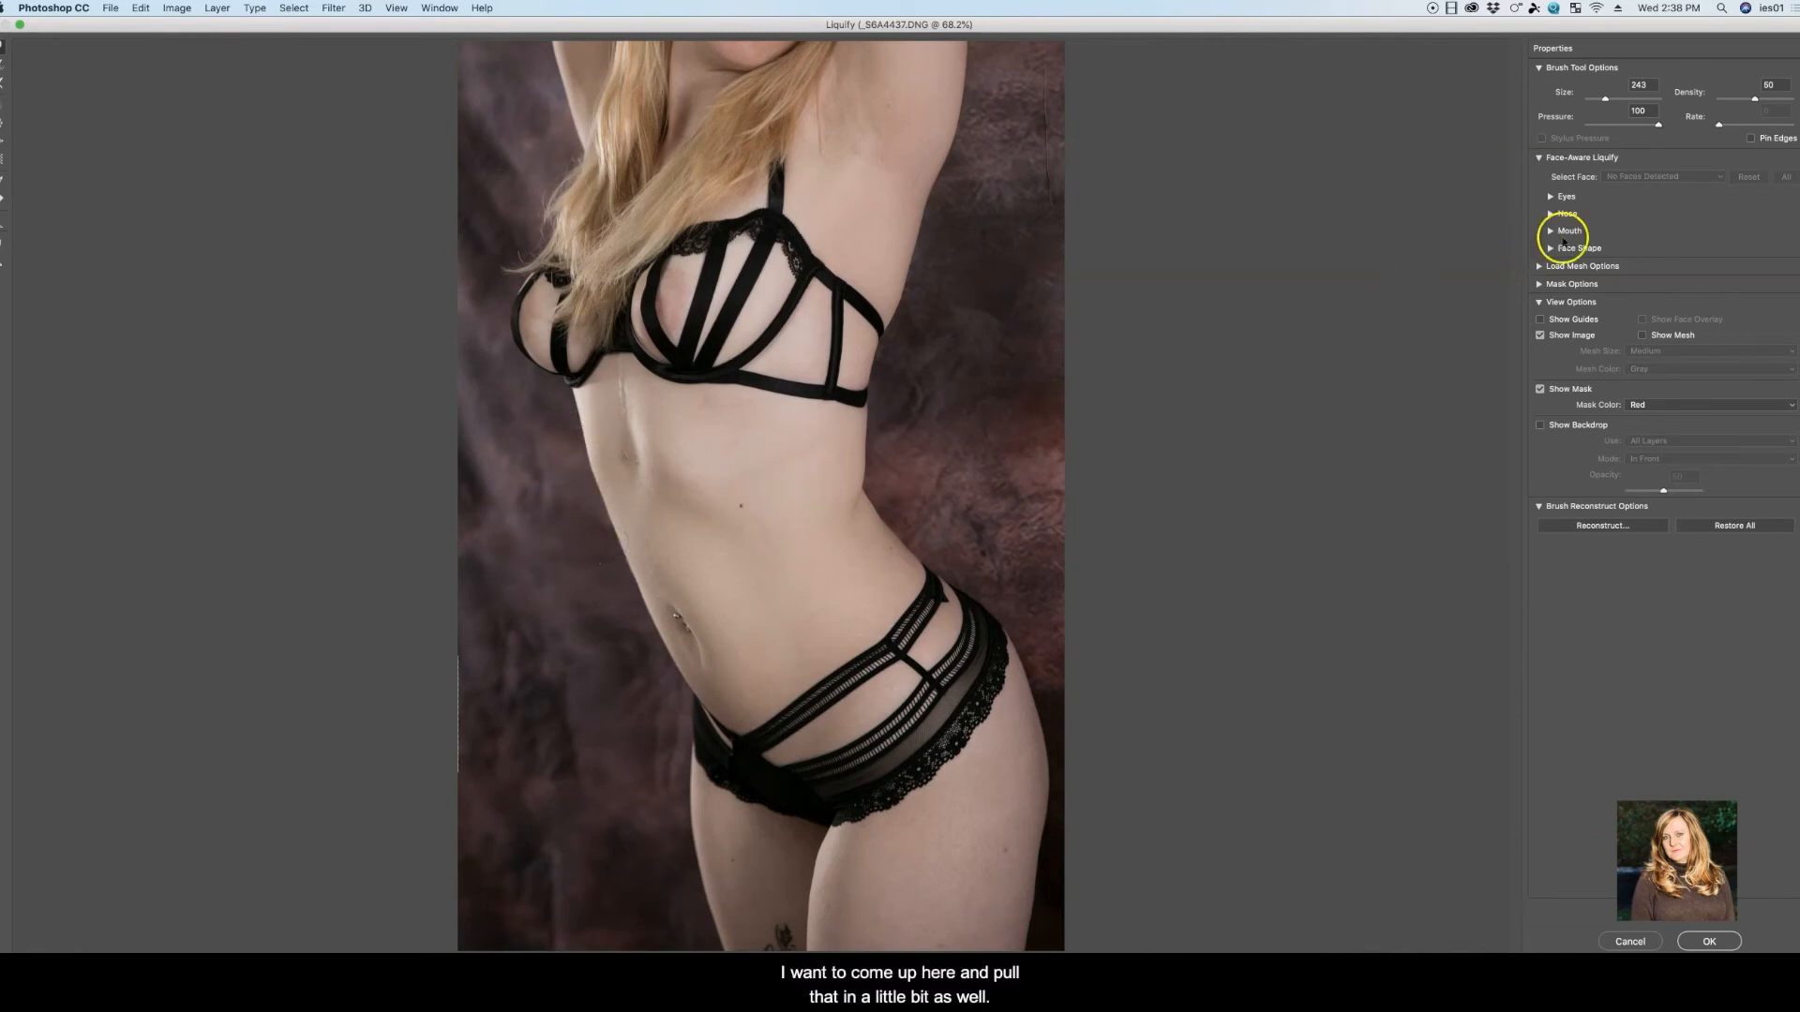
pyautogui.moveTo(1605, 99); pyautogui.dragTo(1615, 103)
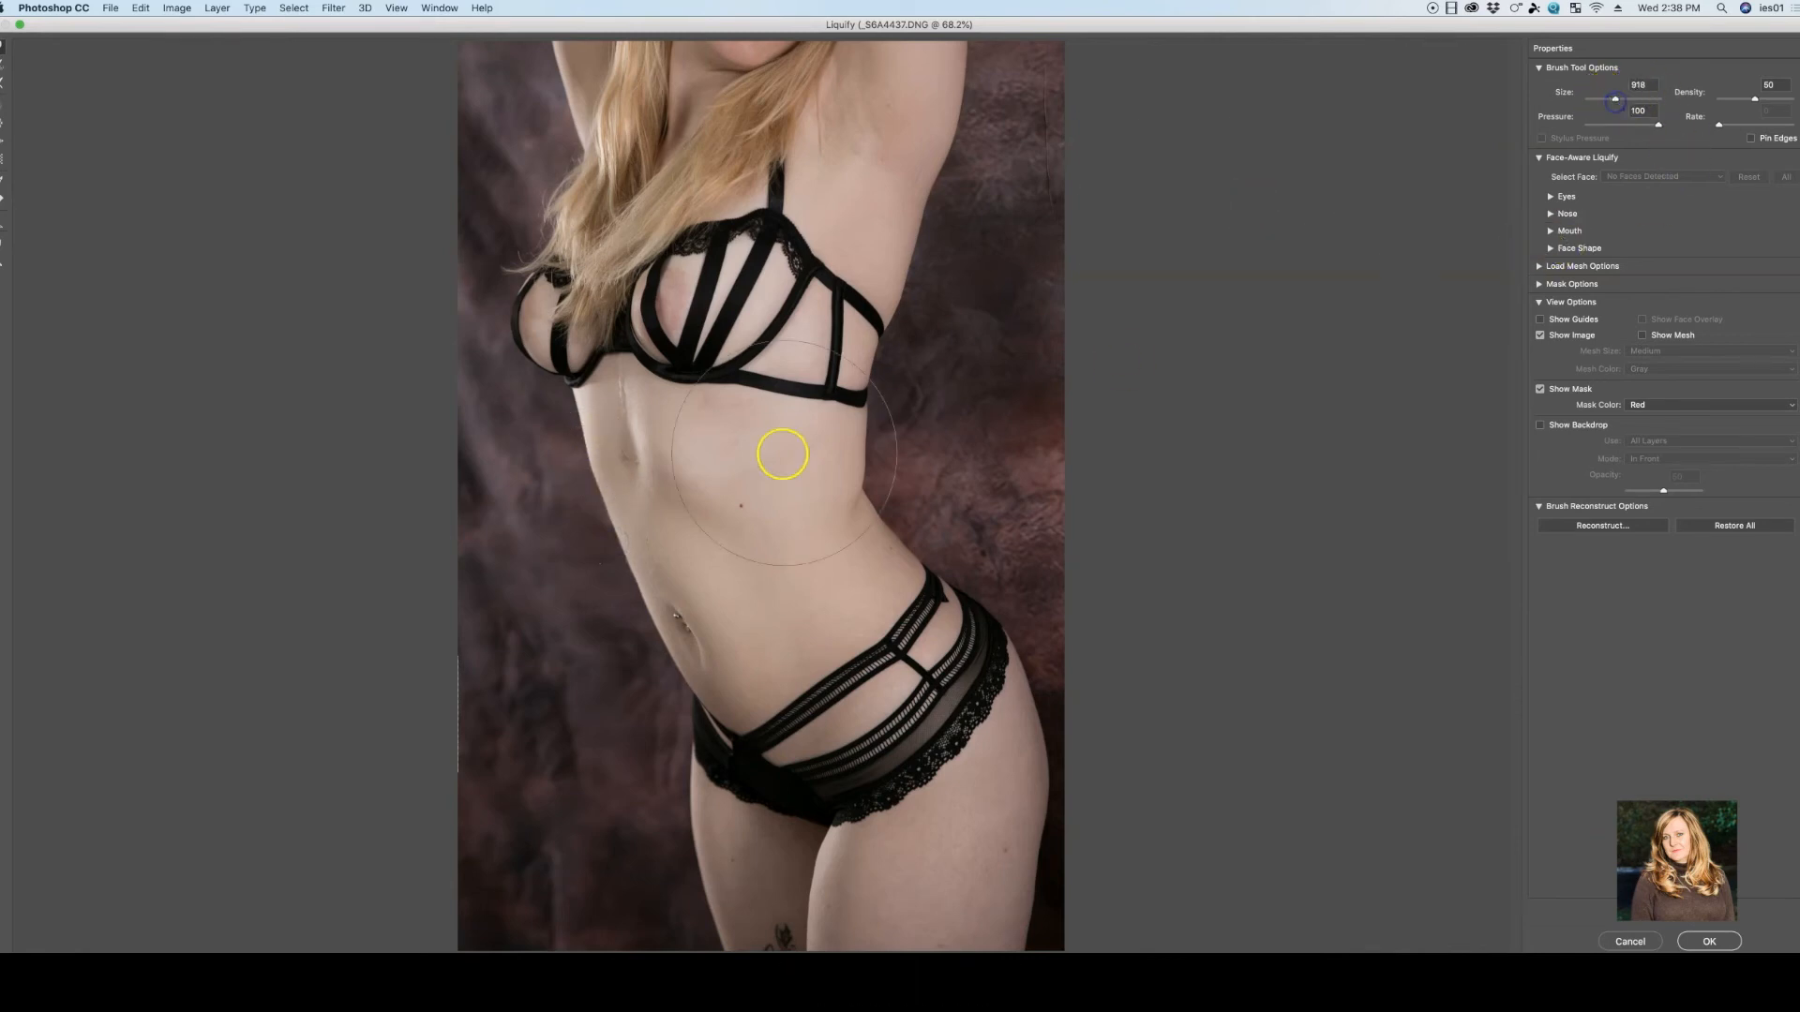
pyautogui.moveTo(615, 469)
pyautogui.mouseDown()
pyautogui.moveTo(568, 449)
pyautogui.moveTo(567, 466)
pyautogui.mouseUp()
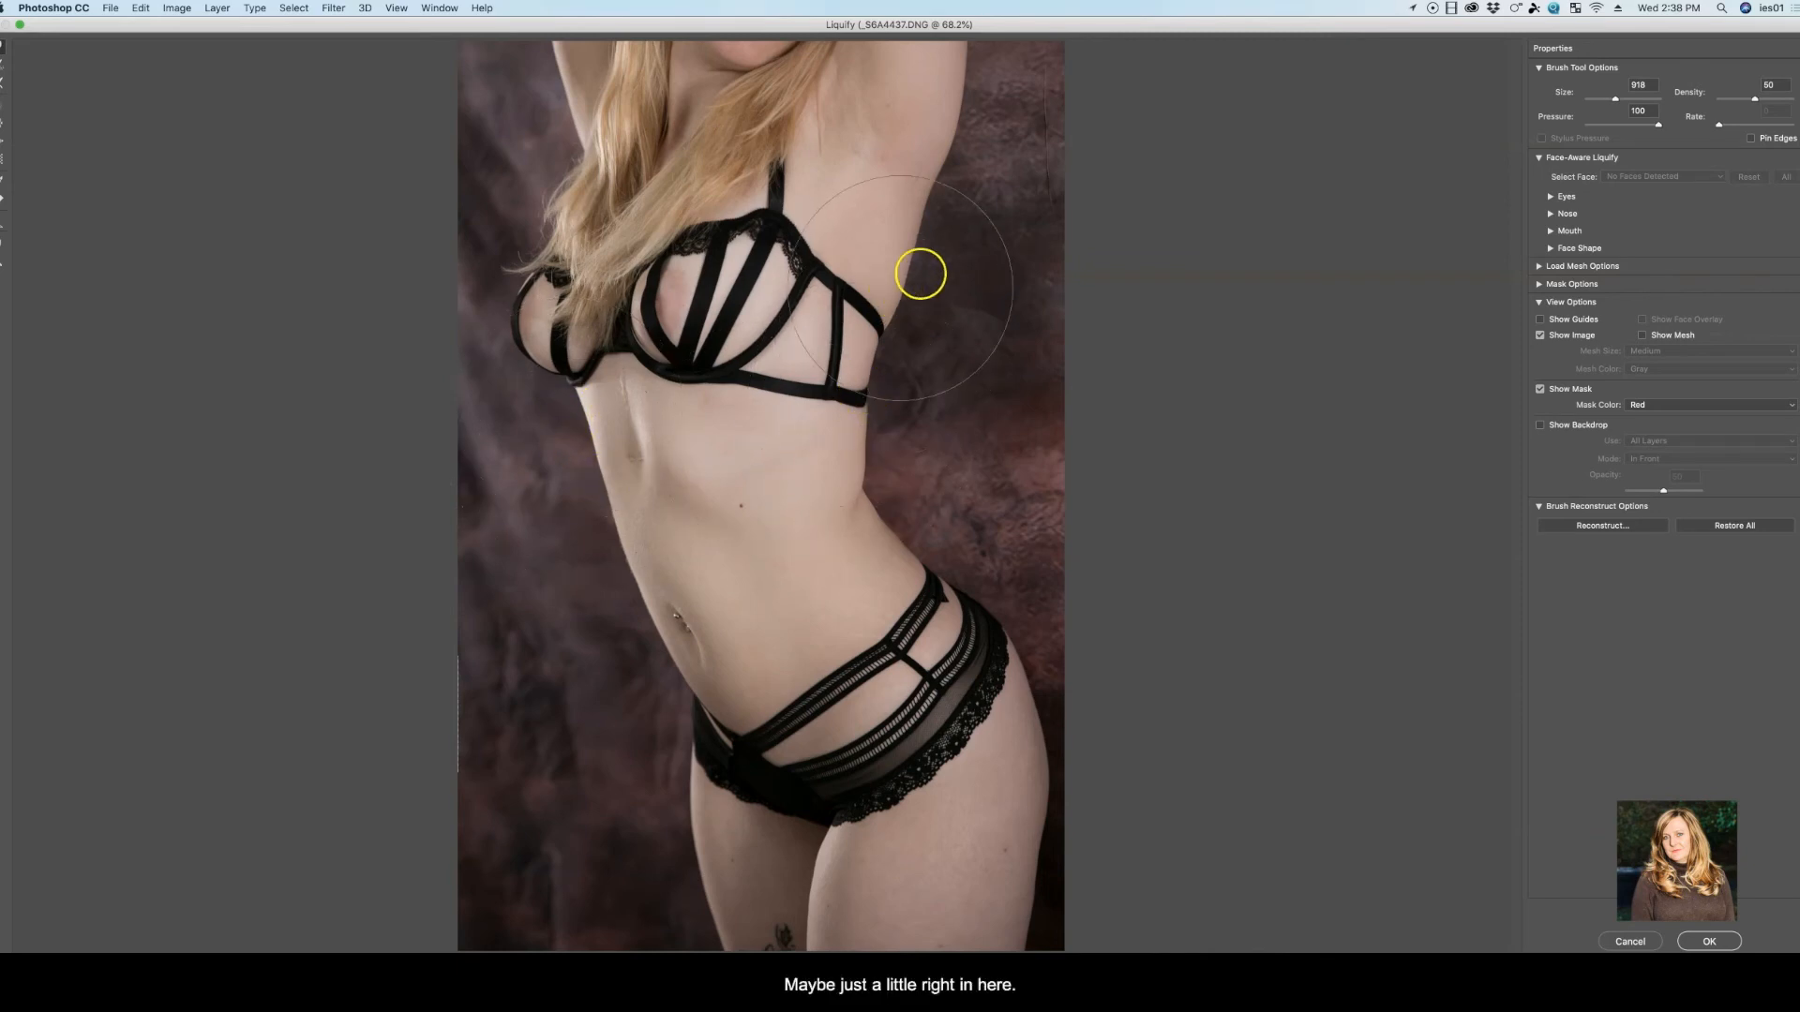
# Pull in the back edge below the armpit with the 918 brush, apply the Liquify filter, and compare the image with and without the duplicate layer
pyautogui.moveTo(929, 302); pyautogui.dragTo(911, 298)
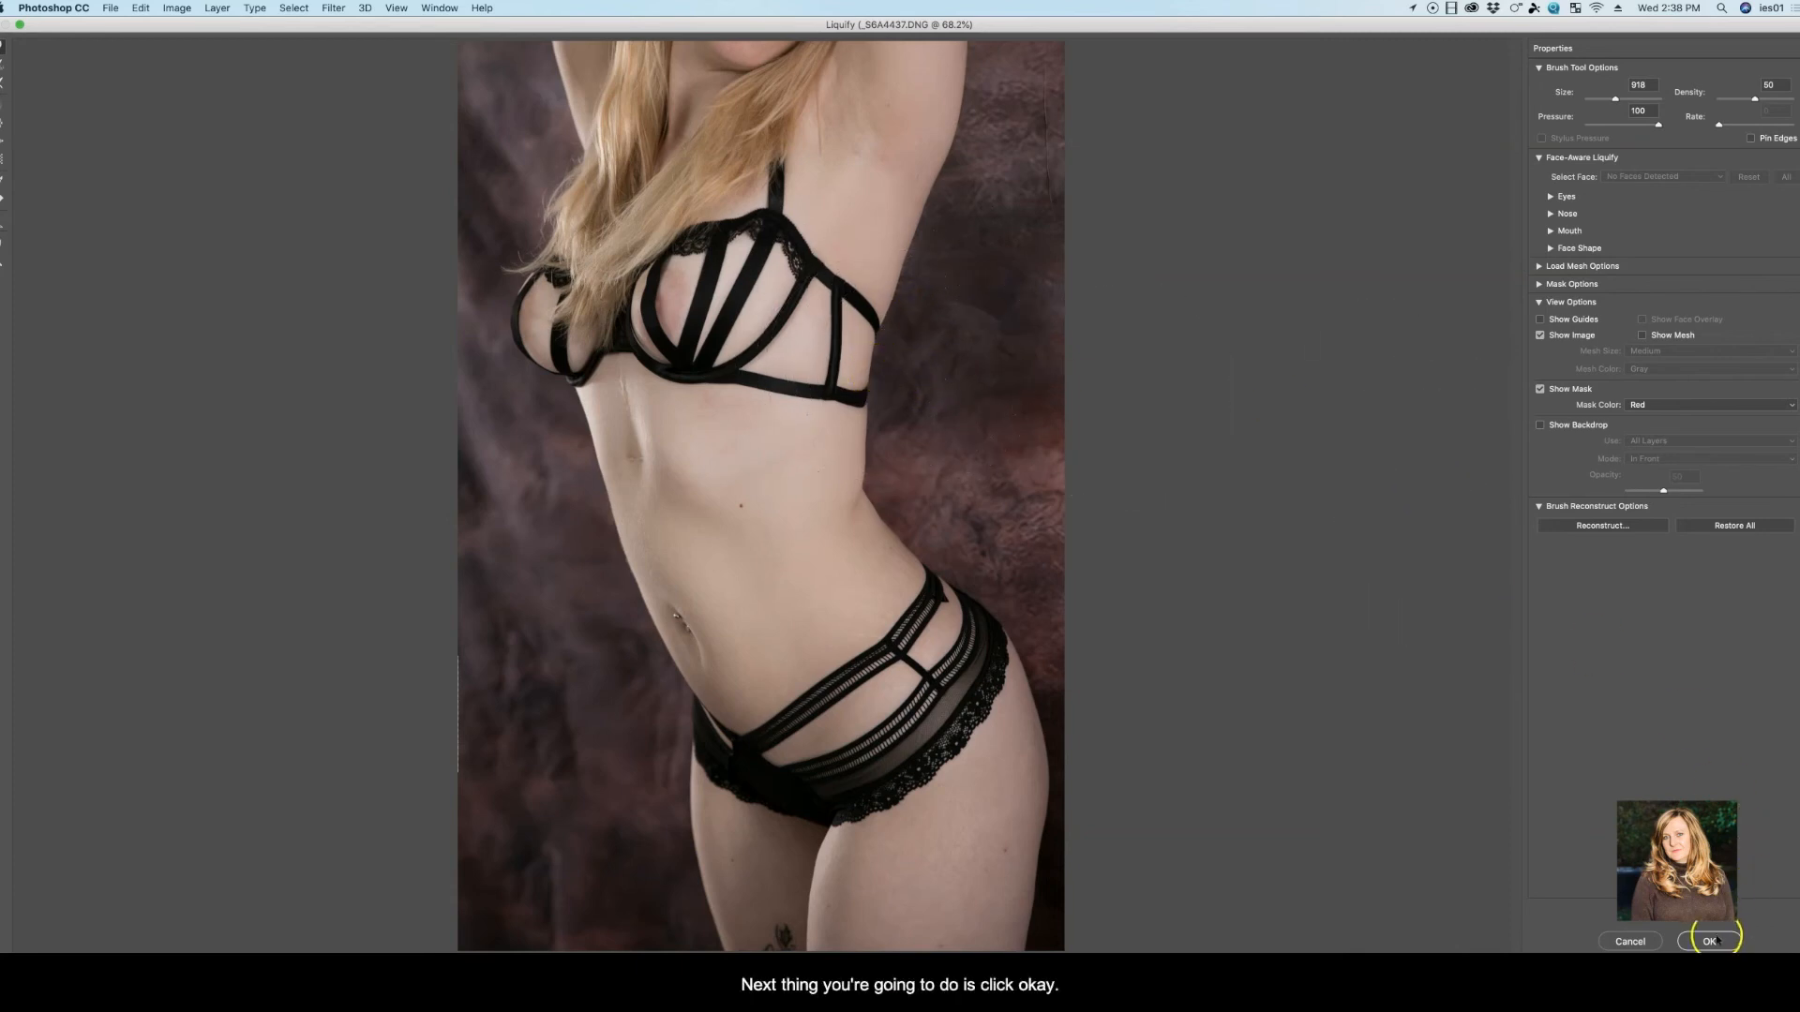
pyautogui.click(1715, 939)
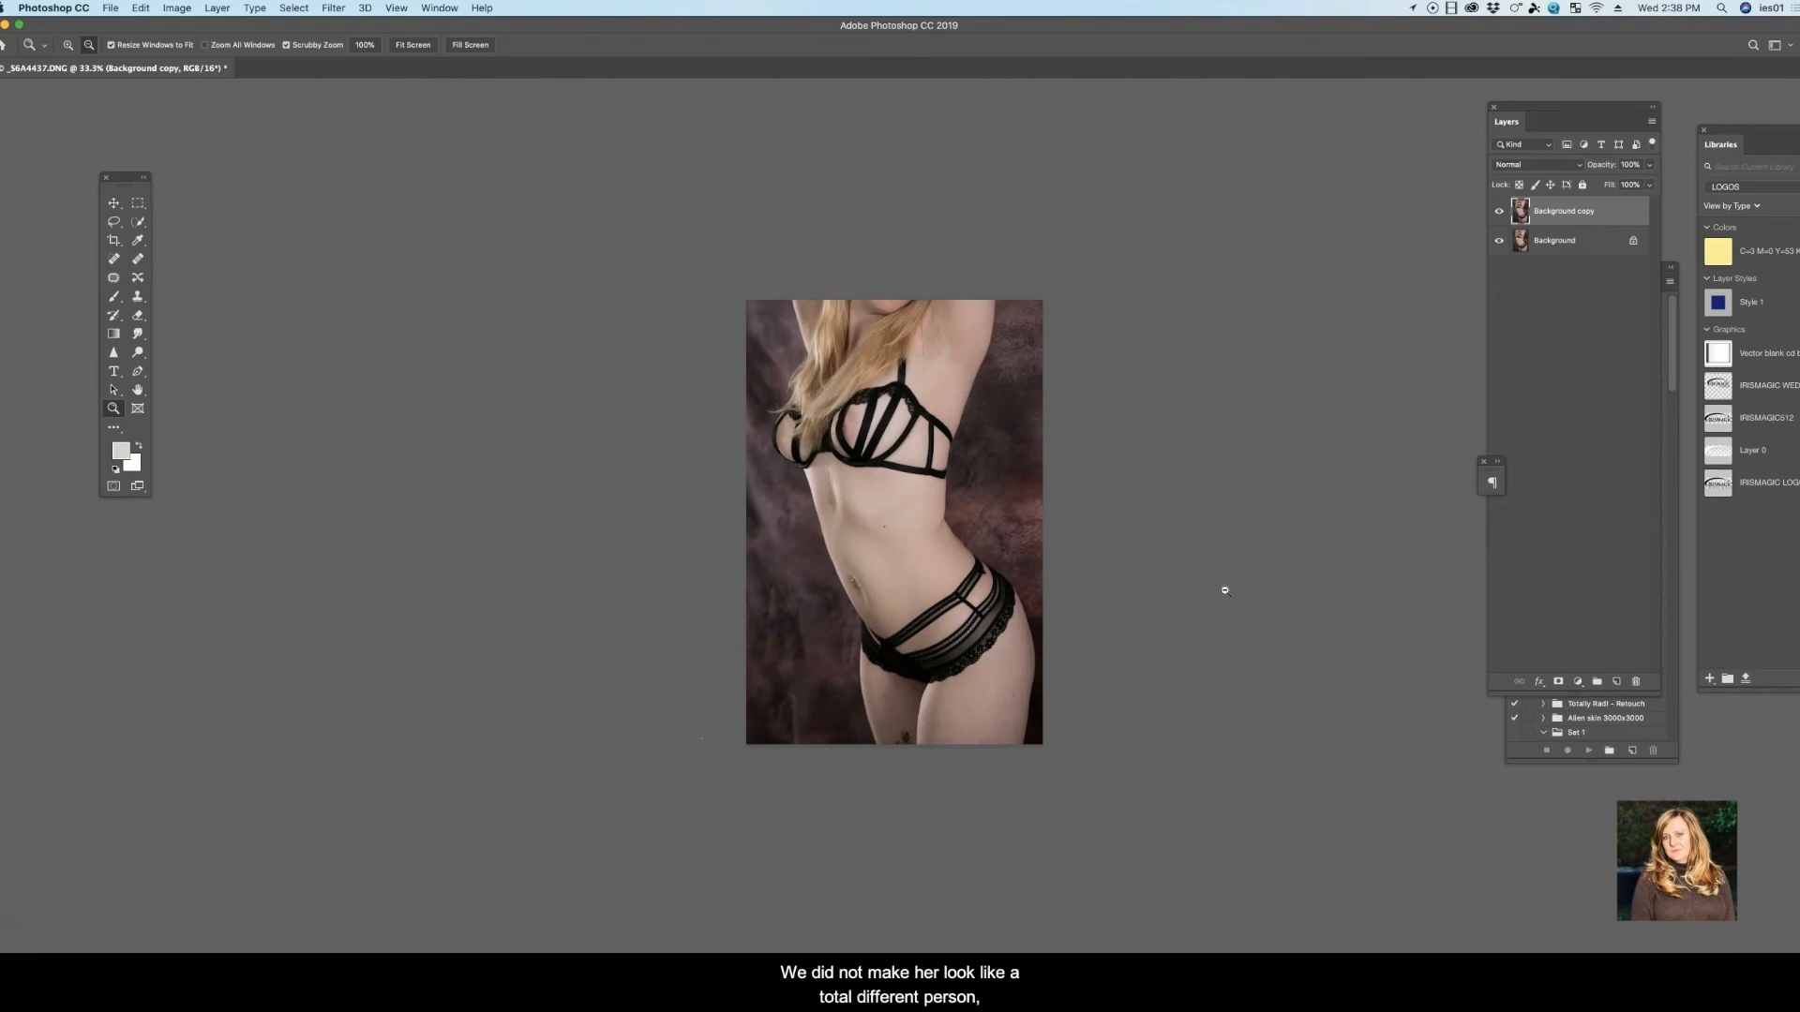
pyautogui.click(1497, 213)
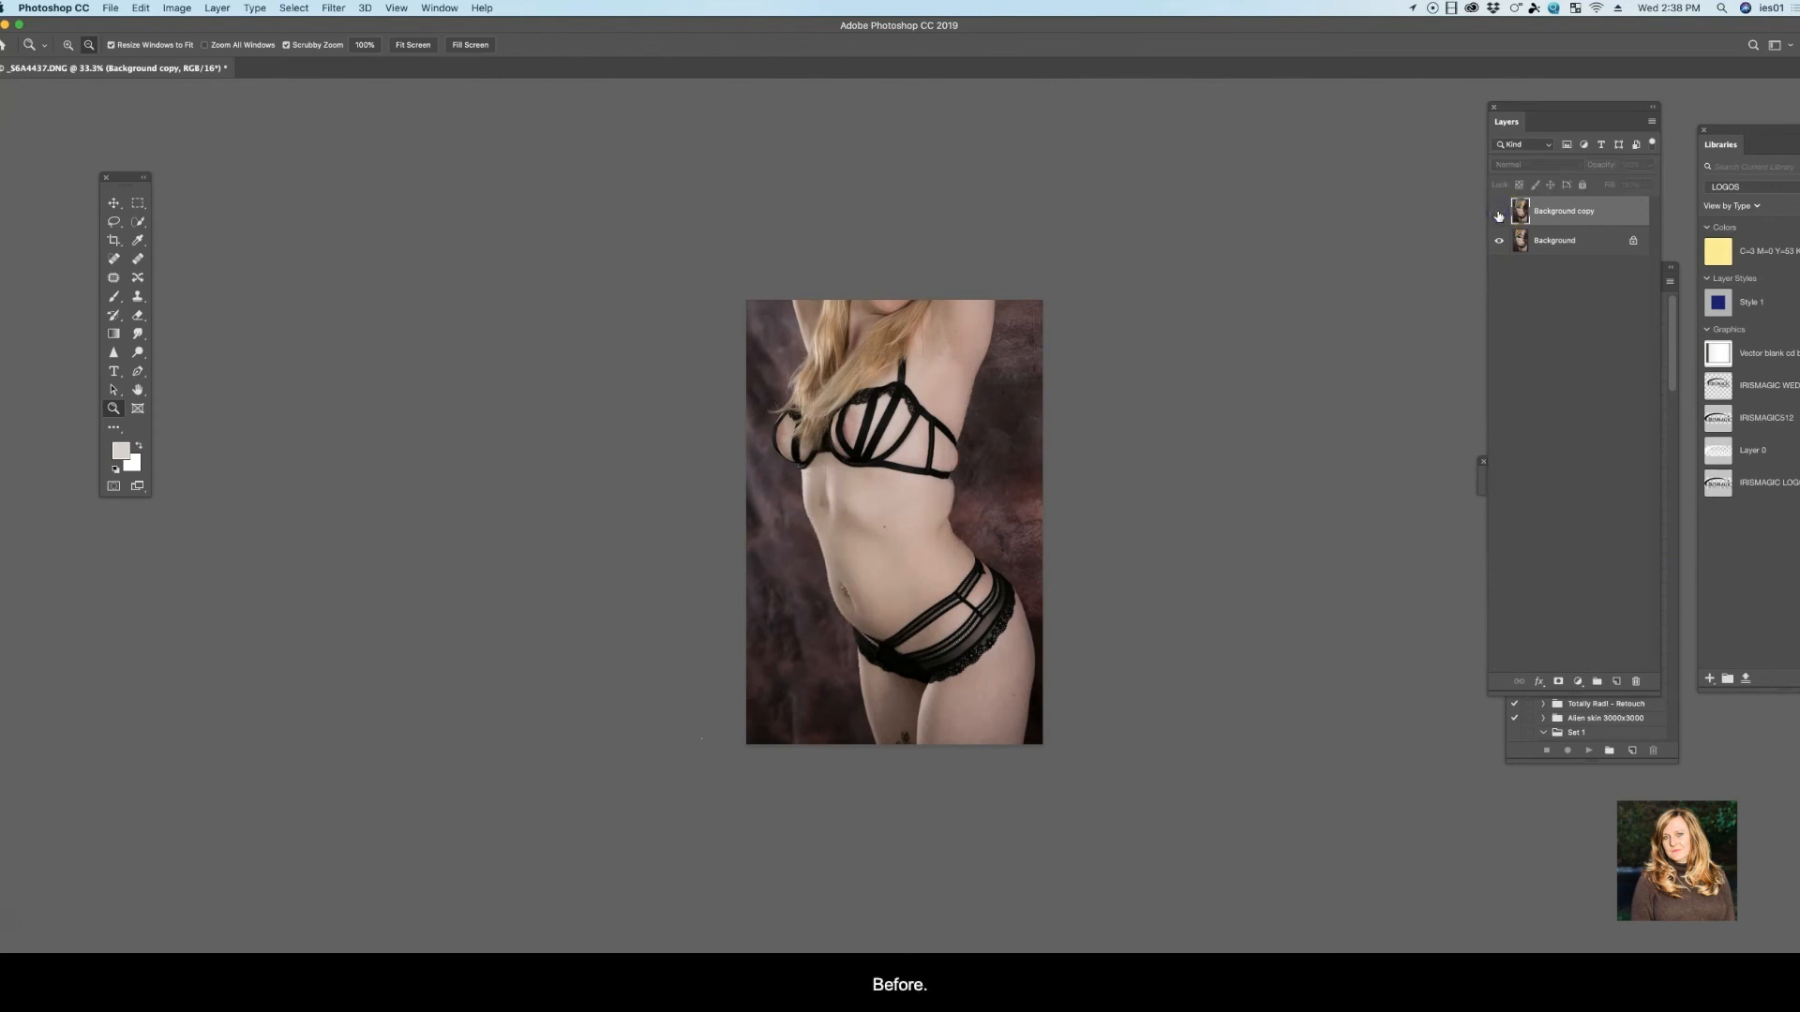
pyautogui.click(1498, 215)
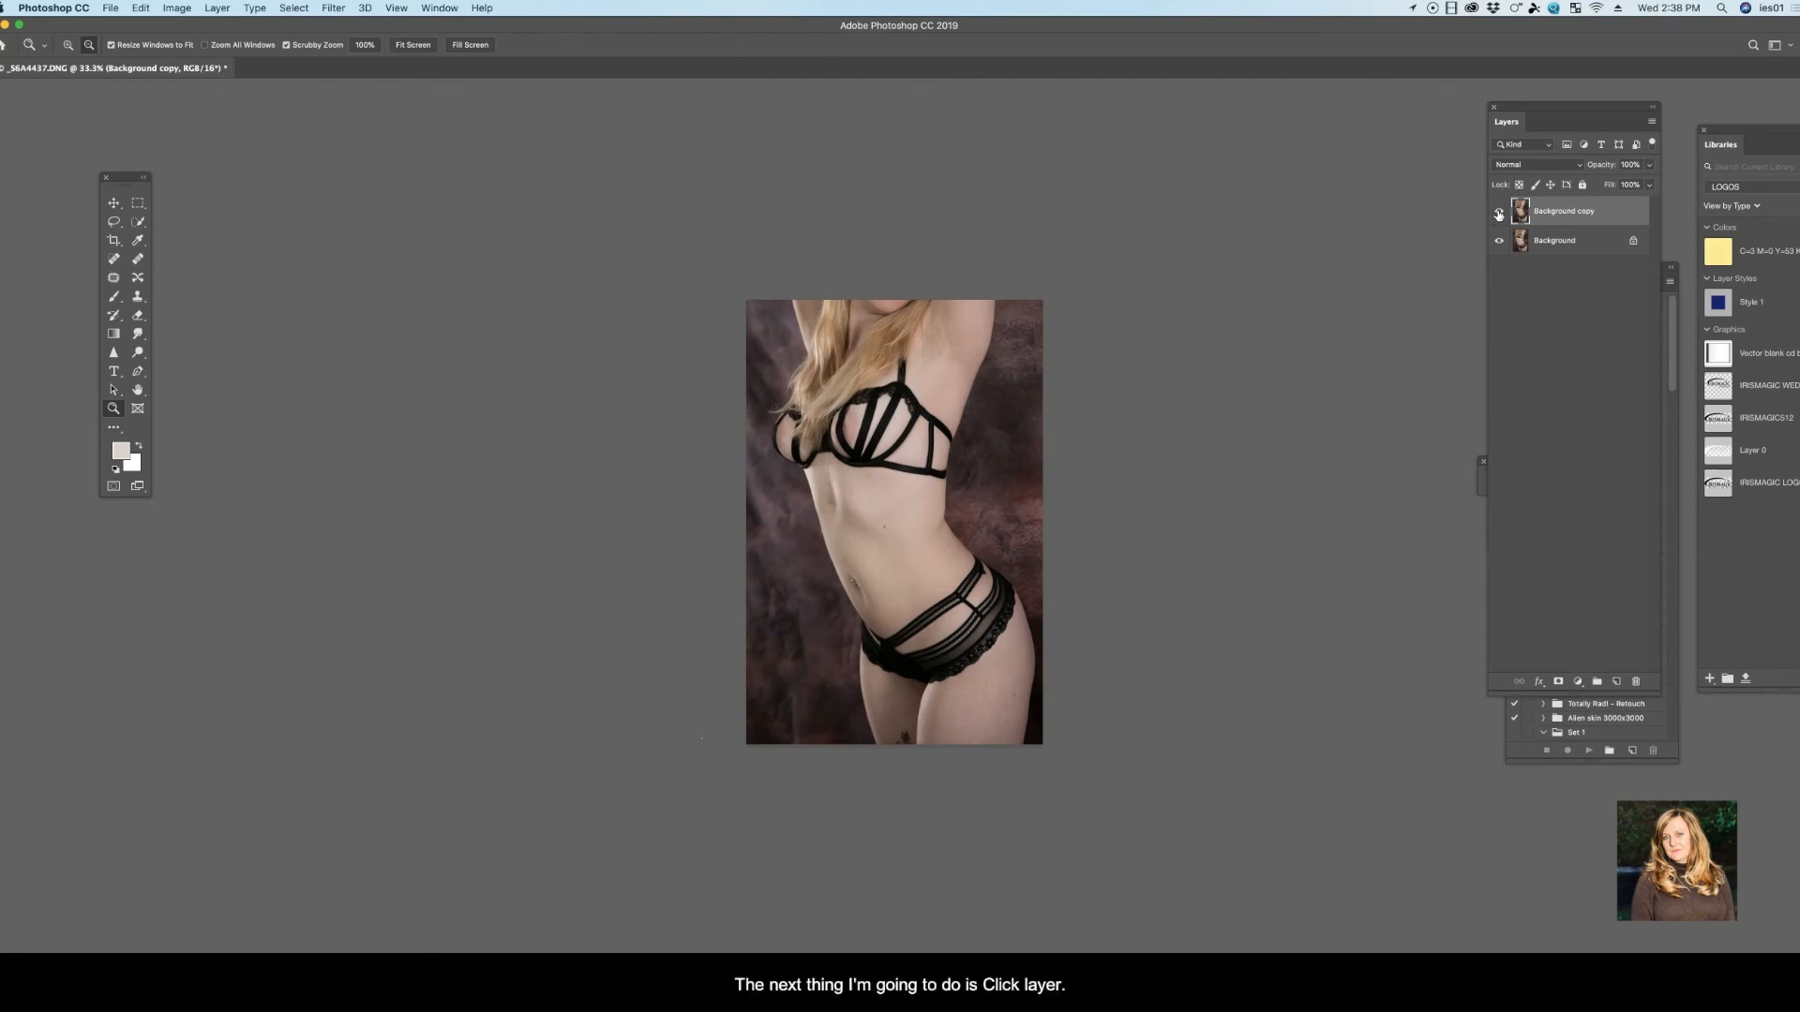
# Flatten the image into a single layer, and close the document while saving its changes
pyautogui.click(220, 7)
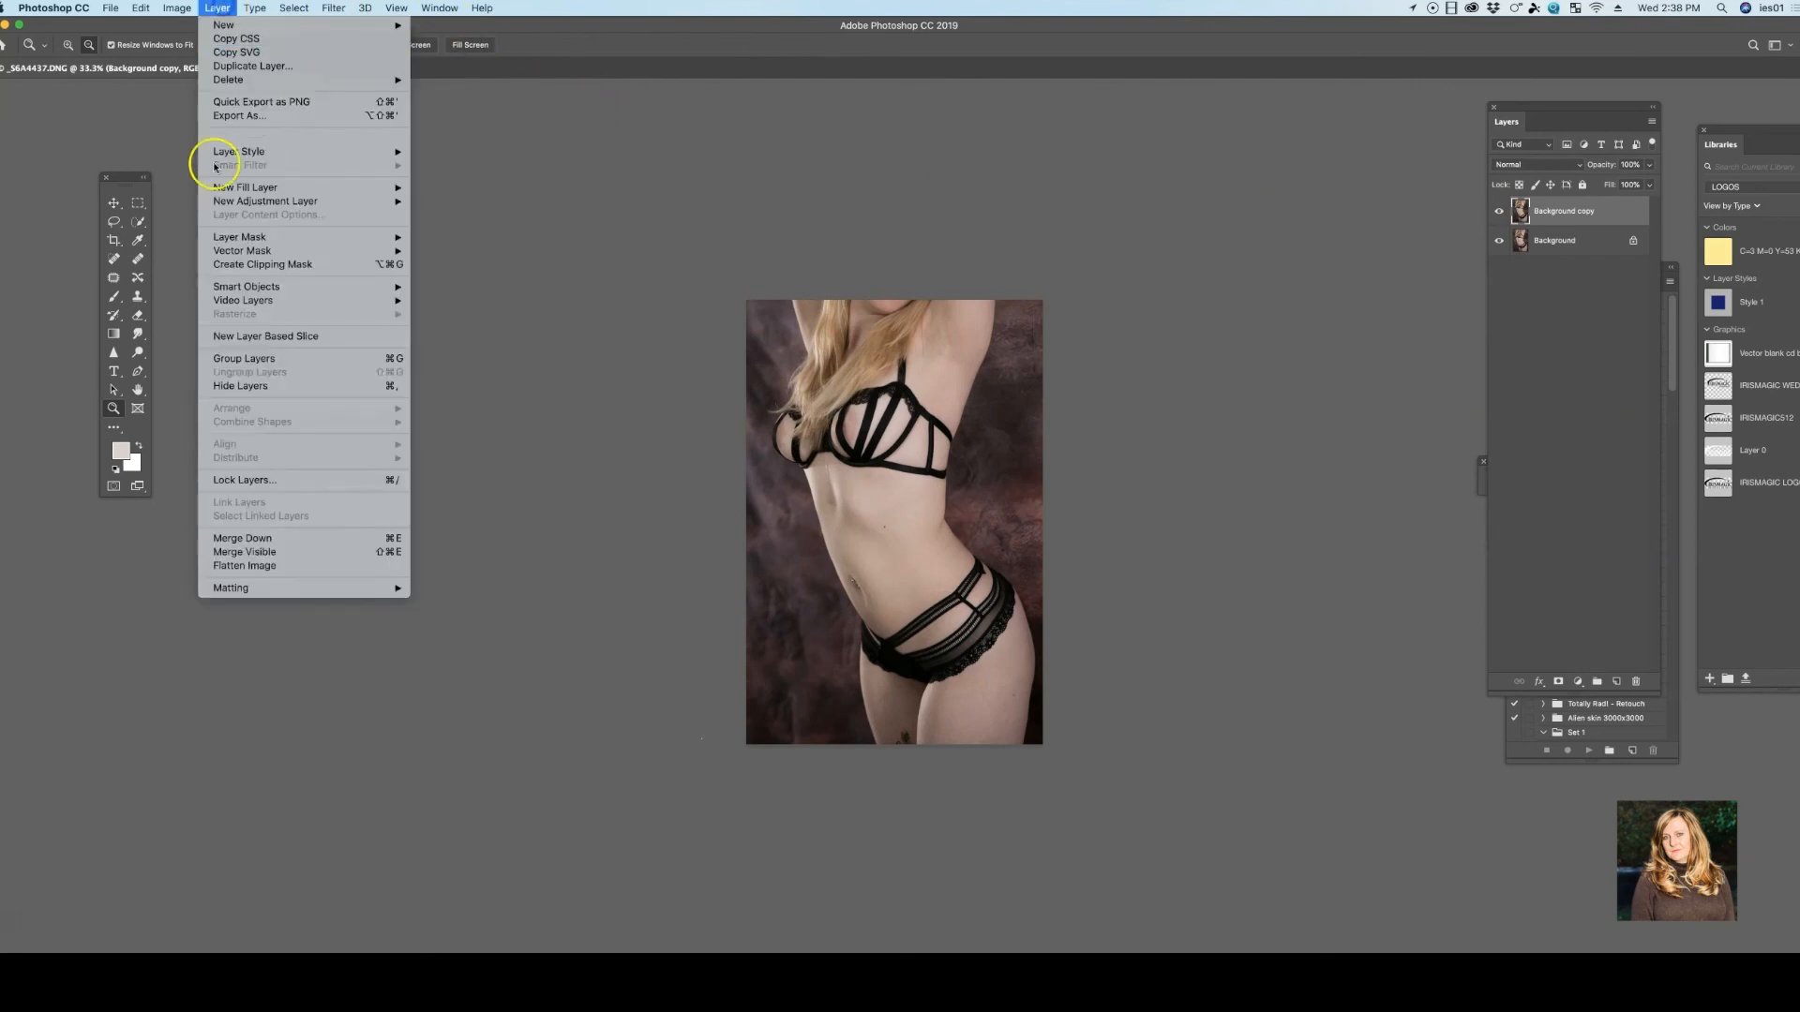
pyautogui.click(221, 566)
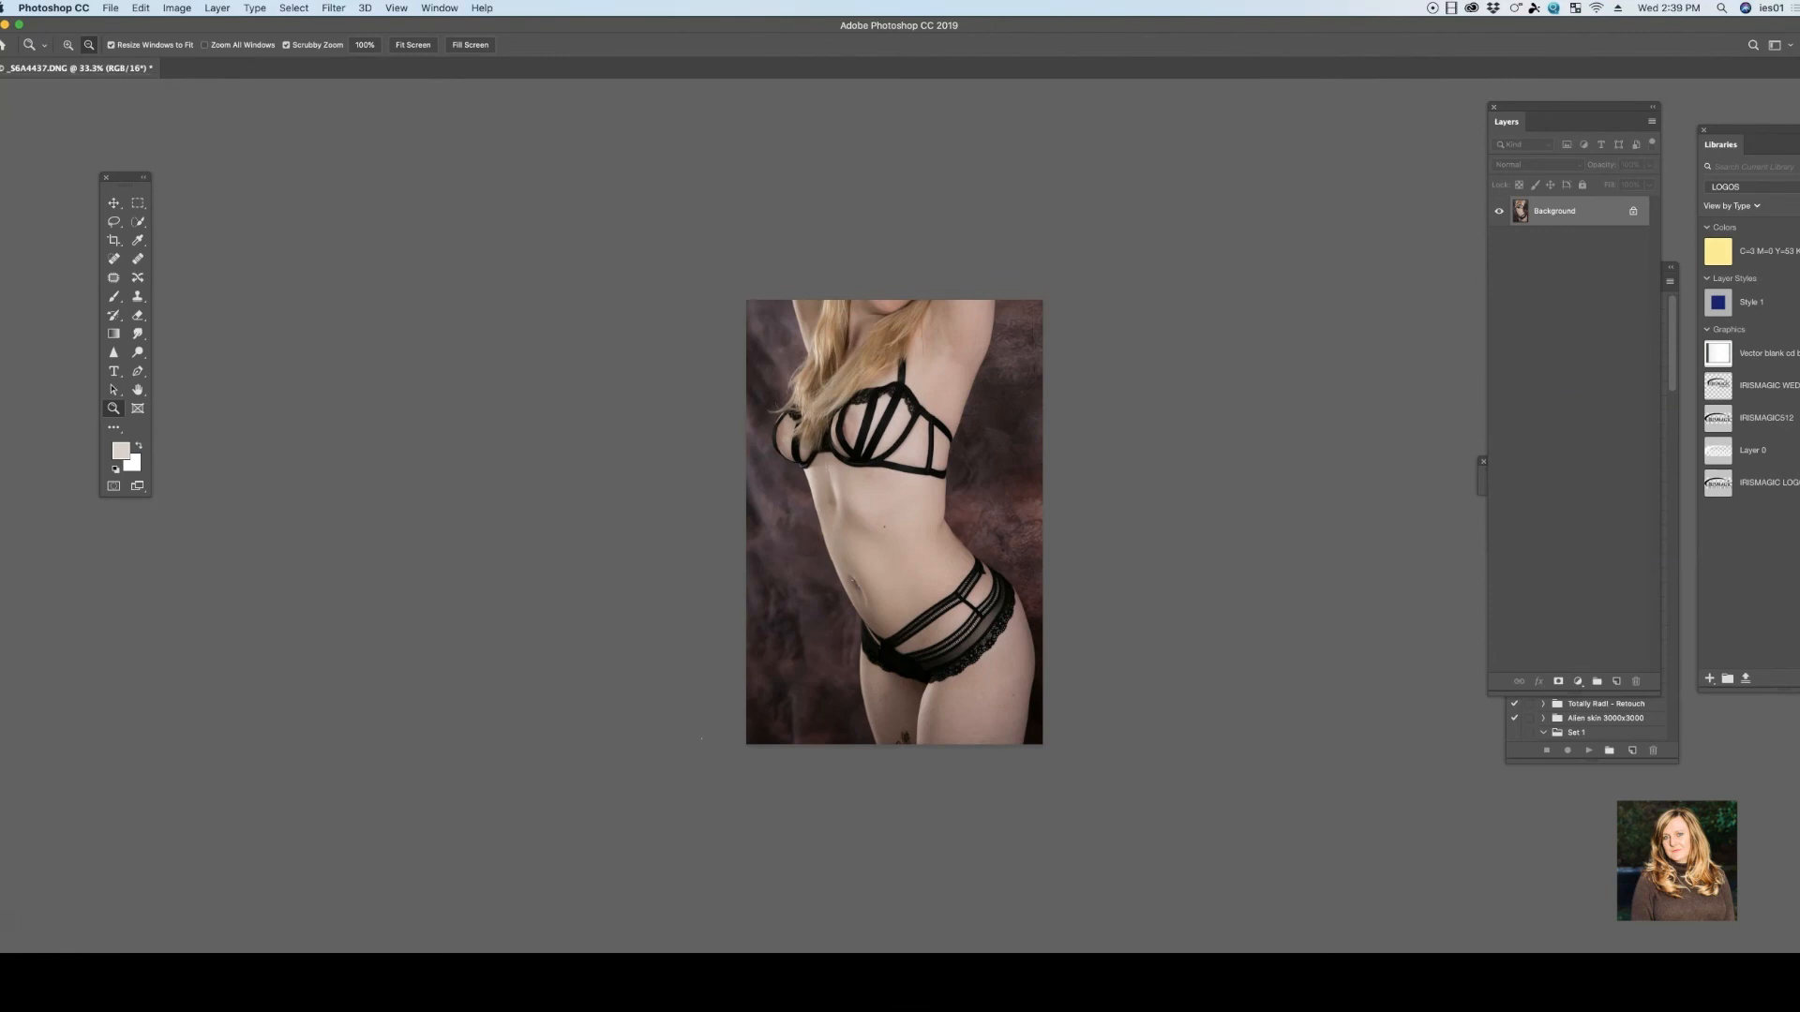
pyautogui.click(4, 68)
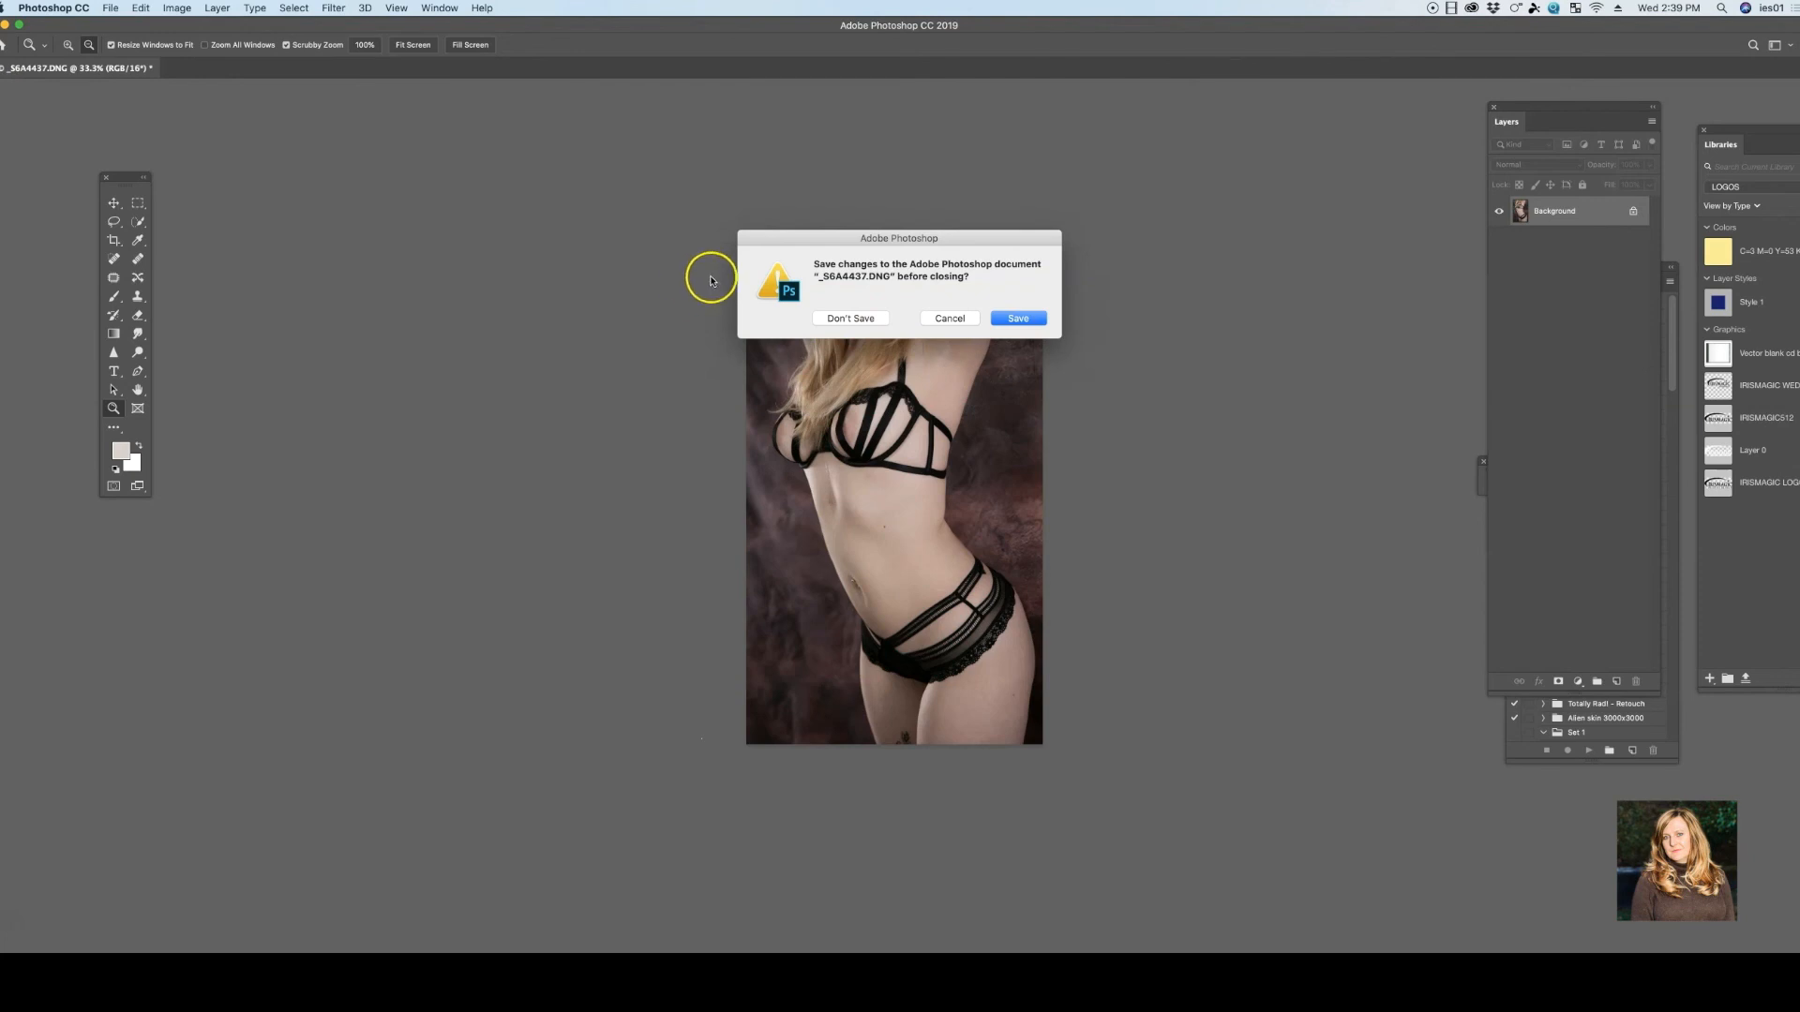
pyautogui.click(1030, 316)
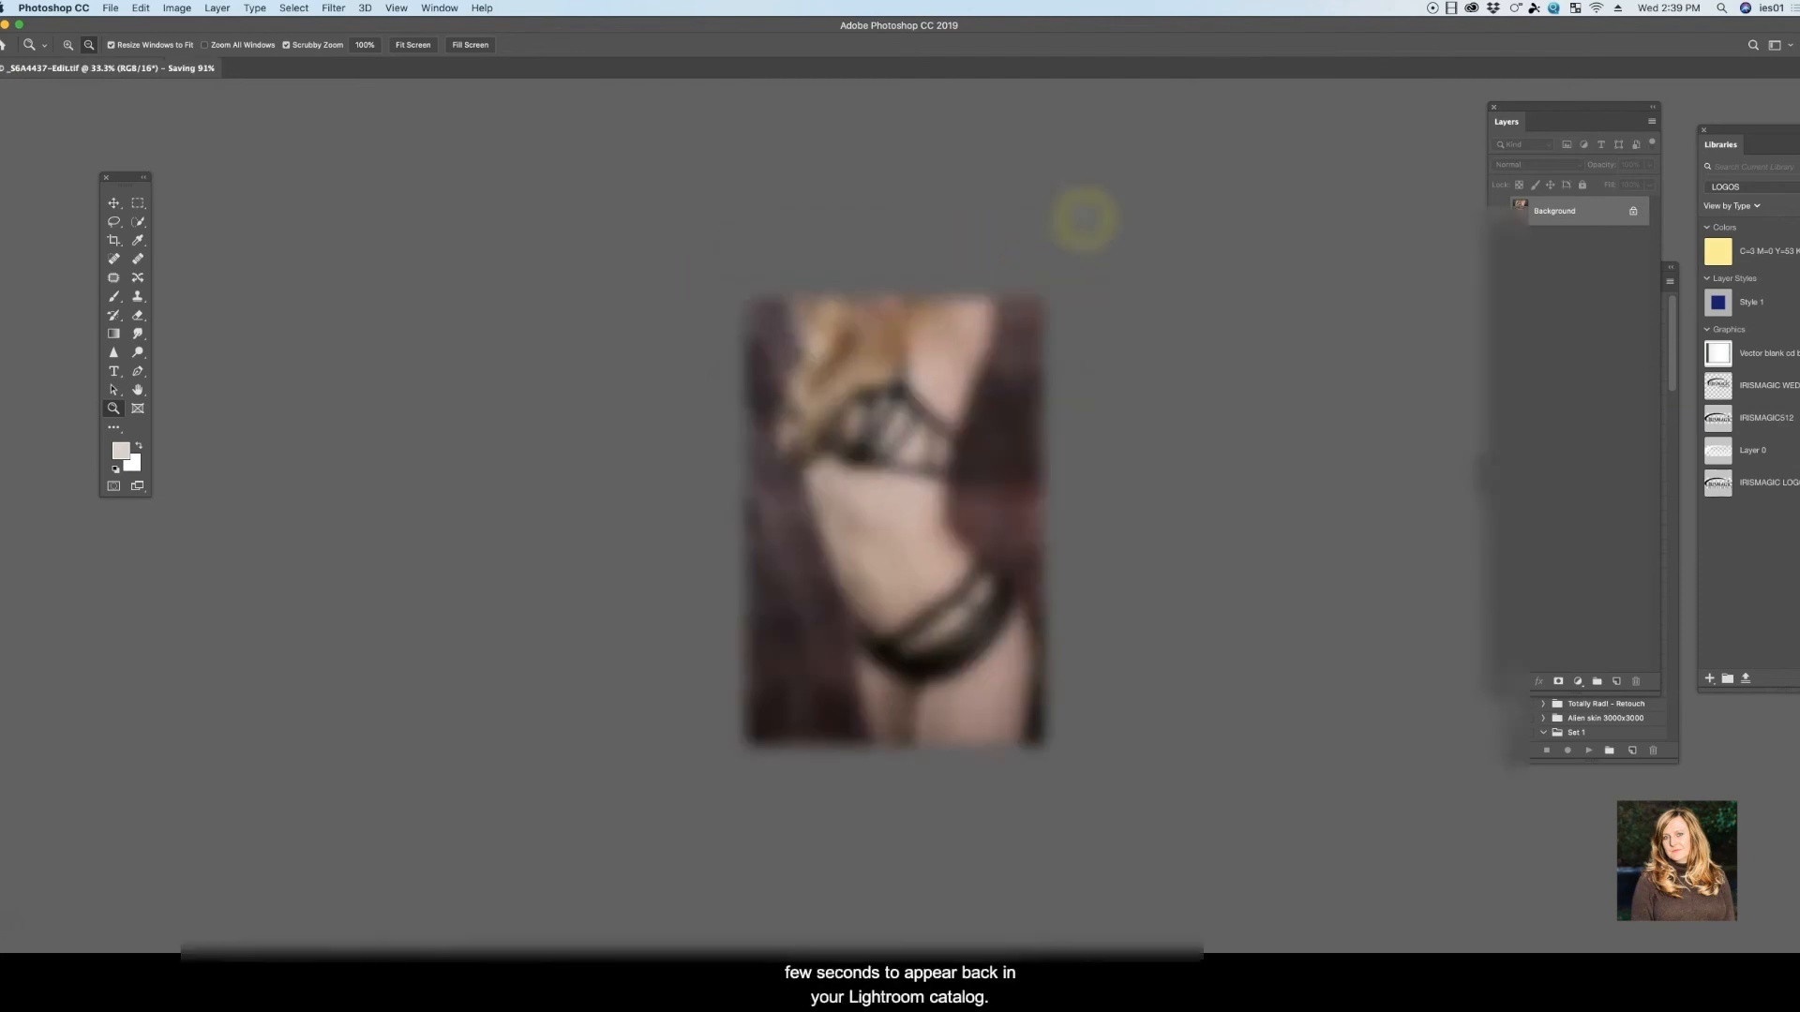